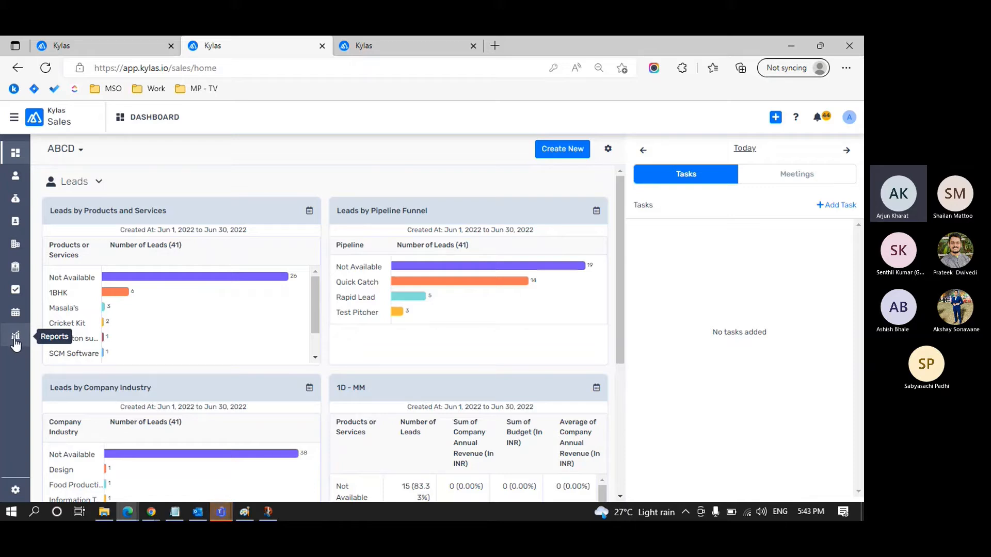
Step: Create a new report named "Date Dimension - A" with the Multi Dimensional report type
{"action": "left_click", "coordinate": [16, 341]}
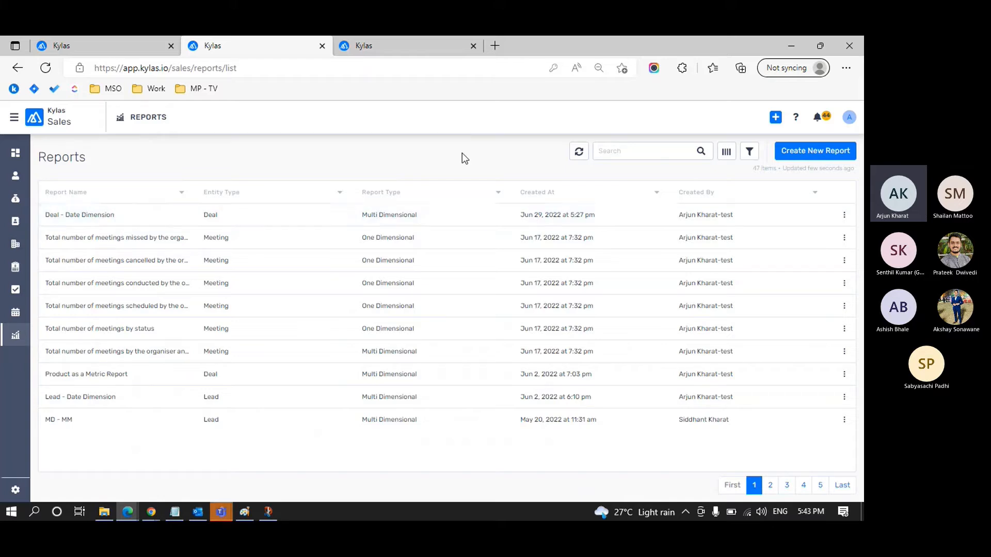
{"action": "left_click", "coordinate": [797, 156]}
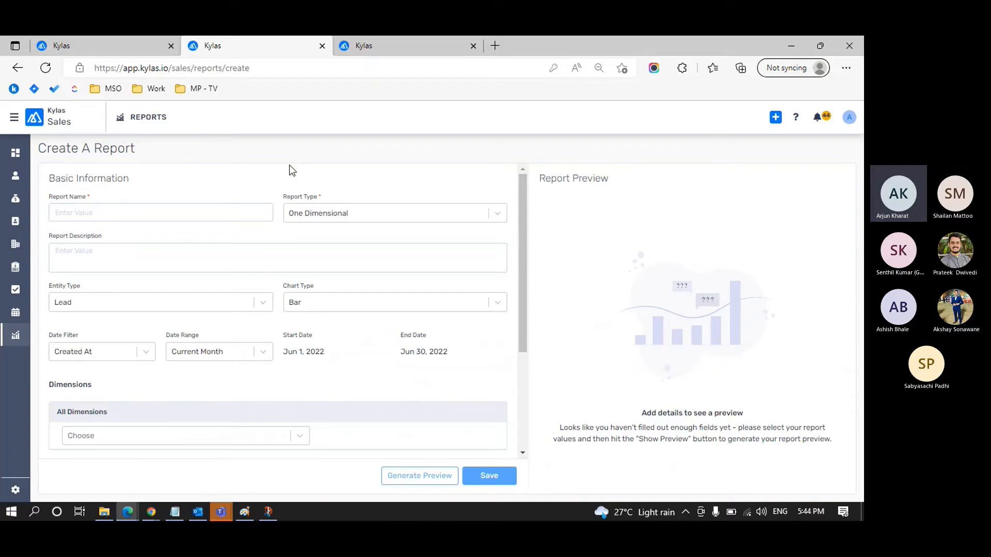
{"action": "left_click", "coordinate": [141, 210]}
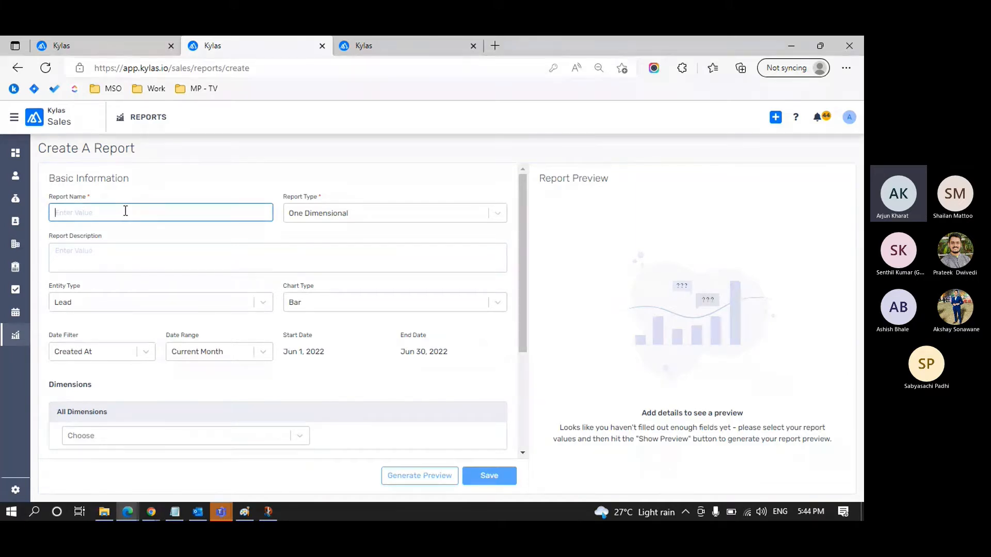
{"action": "type", "text": "Dat"}
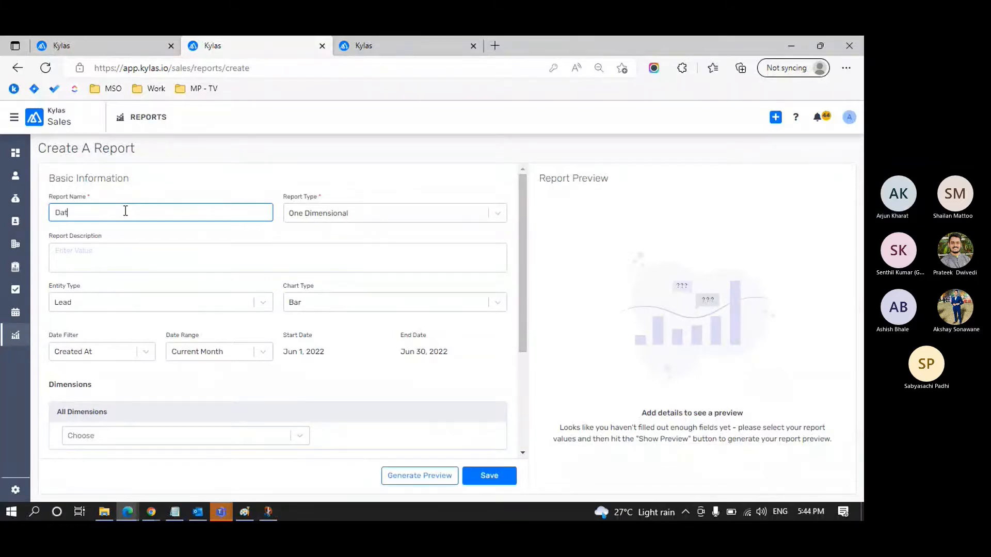
{"action": "type", "text": "e D"}
{"action": "key", "text": "BackSpace"}
{"action": "type", "text": "Dimension "}
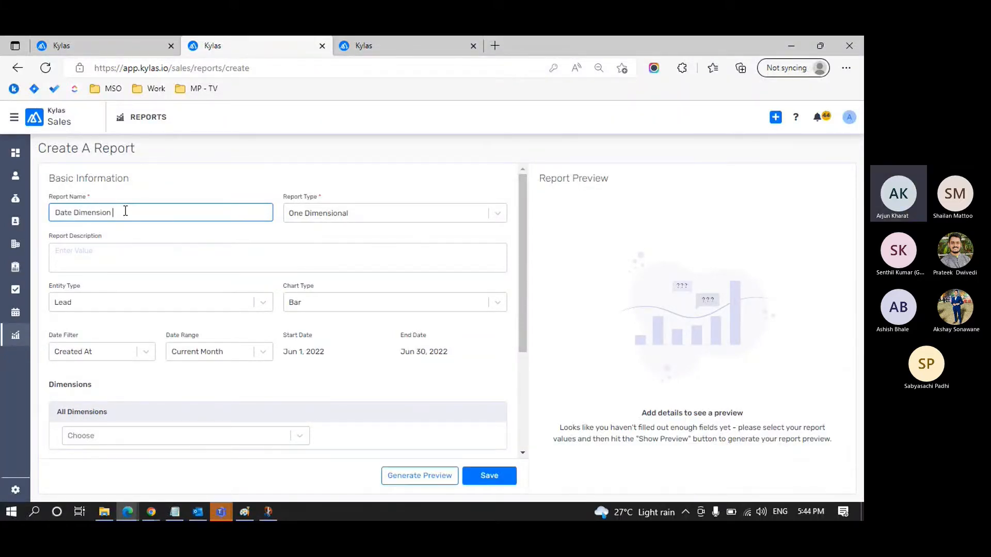
{"action": "type", "text": "- A"}
{"action": "left_click", "coordinate": [352, 214]}
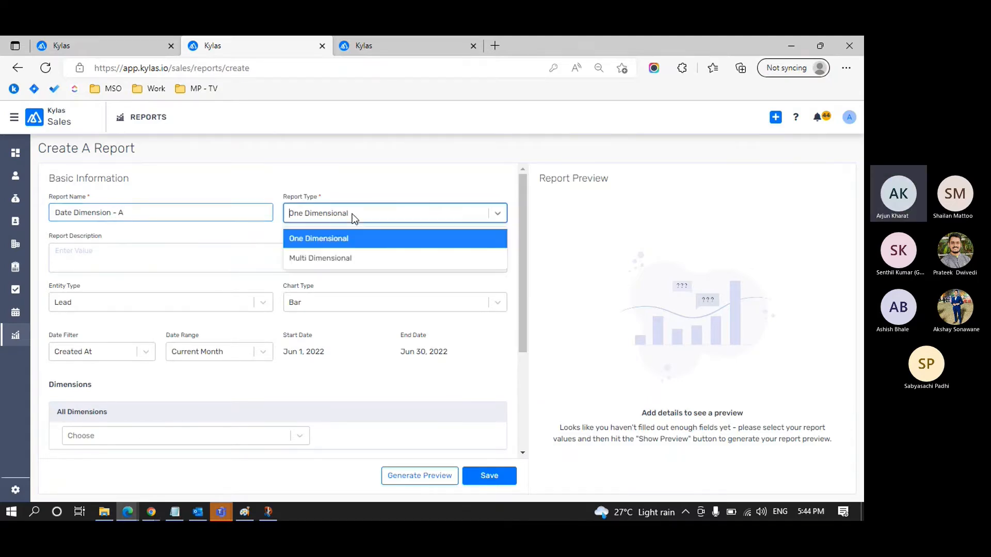
{"action": "left_click", "coordinate": [342, 256]}
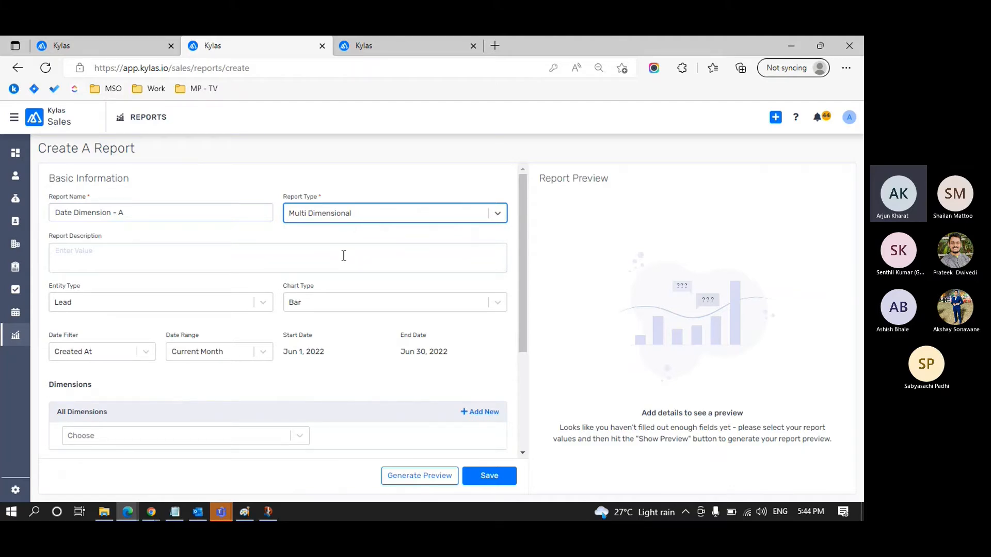
Step: Enter the report description "This report would be used for Lead and the activities based on the dates"
{"action": "scroll", "coordinate": [343, 255], "scroll_direction": "down", "scroll_amount": 1}
{"action": "left_click", "coordinate": [259, 247]}
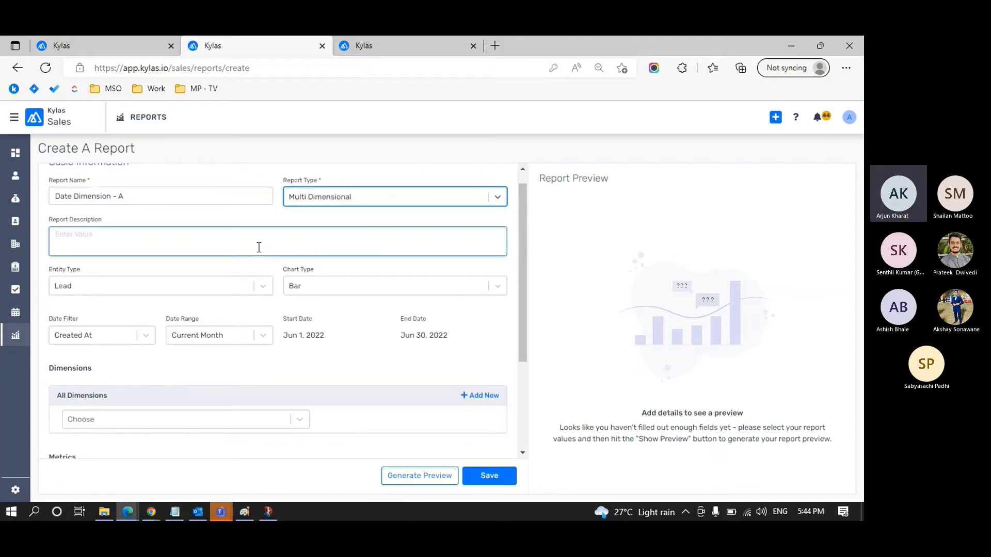
{"action": "type", "text": "Date"}
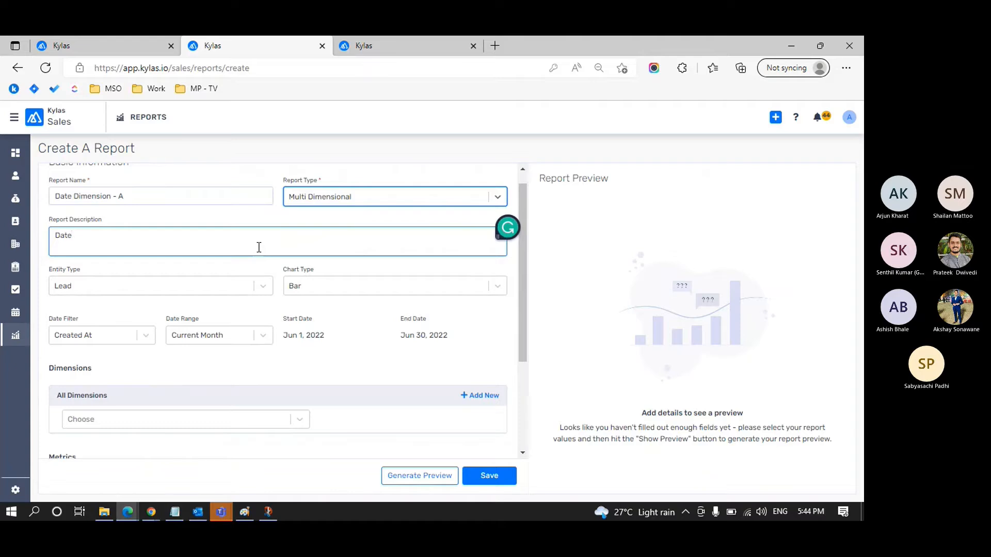
{"action": "key", "text": "BackSpace"}
{"action": "key", "text": "BackSpace"}
{"action": "key", "text": "BackSpace"}
{"action": "type", "text": "This report would be used for Lead"}
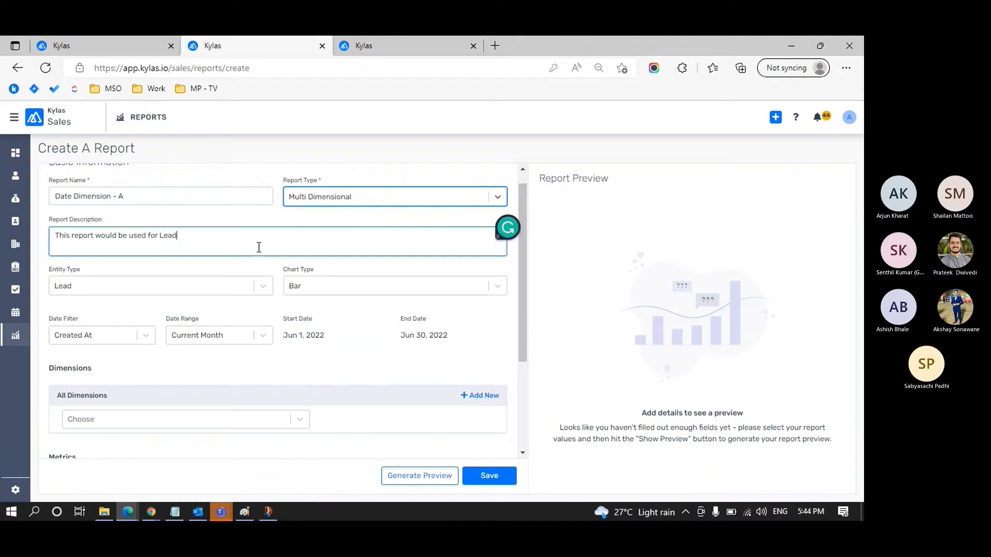
{"action": "type", "text": " and the act"}
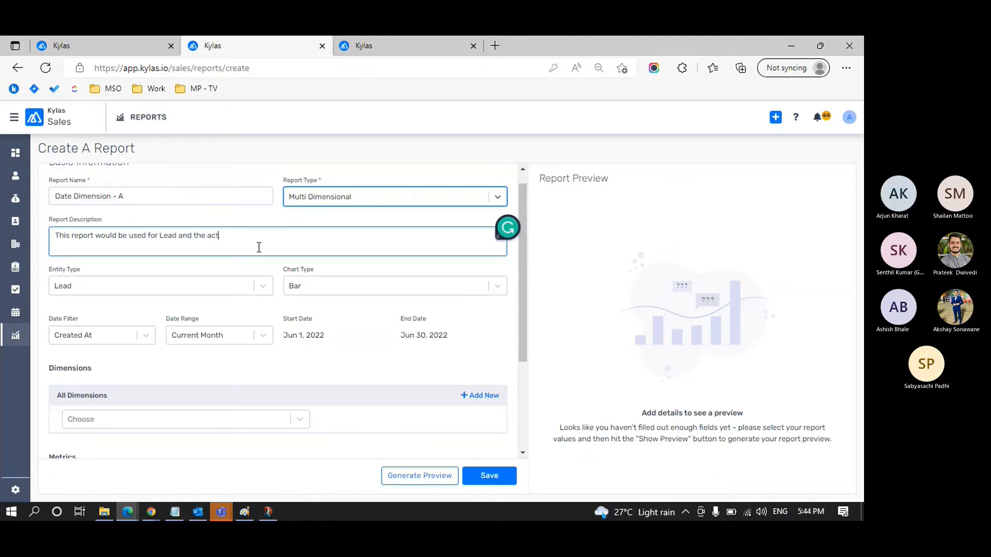
{"action": "type", "text": "ivities based on the dates"}
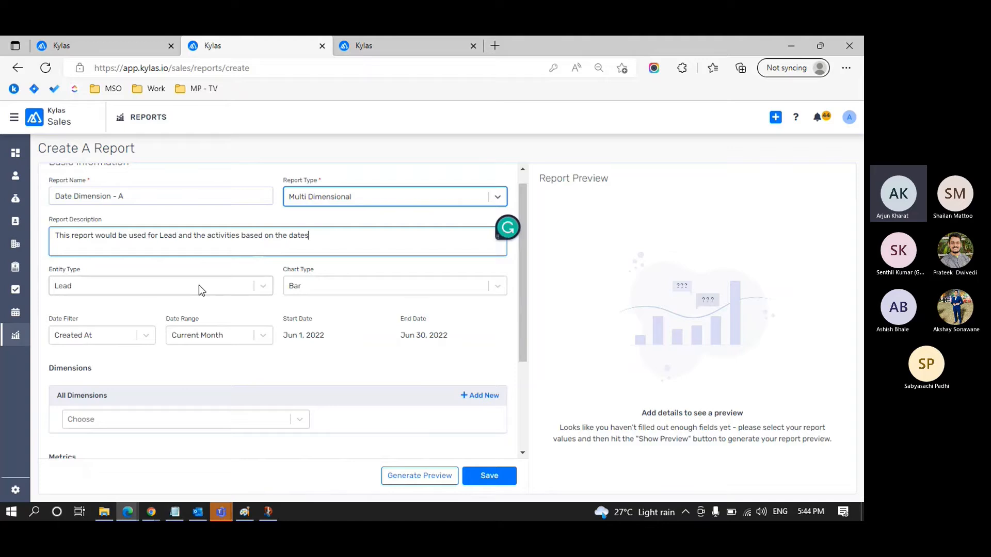
Step: Choose Lead as the report's entity type and Bar as its chart type
{"action": "left_click", "coordinate": [199, 285]}
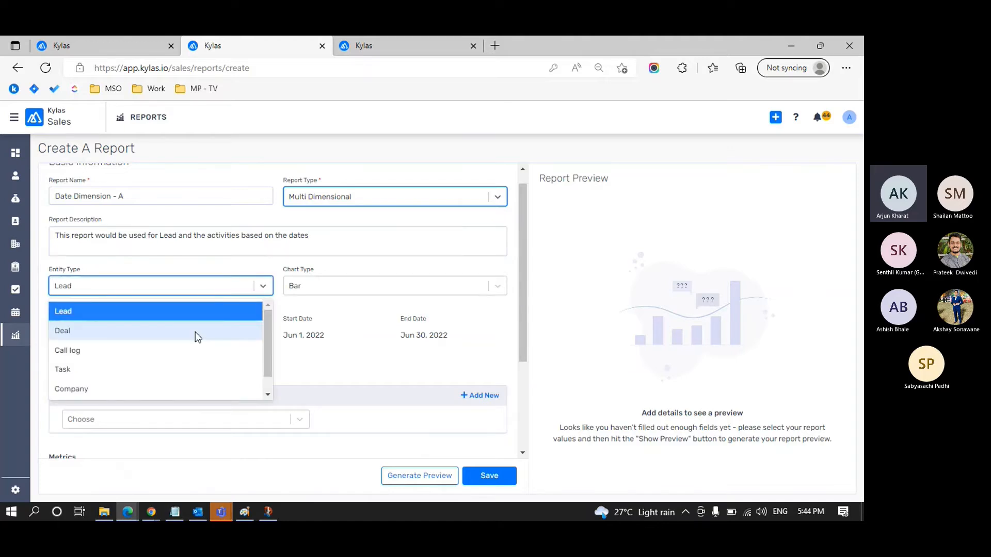
{"action": "scroll", "coordinate": [195, 332], "scroll_direction": "down", "scroll_amount": 1}
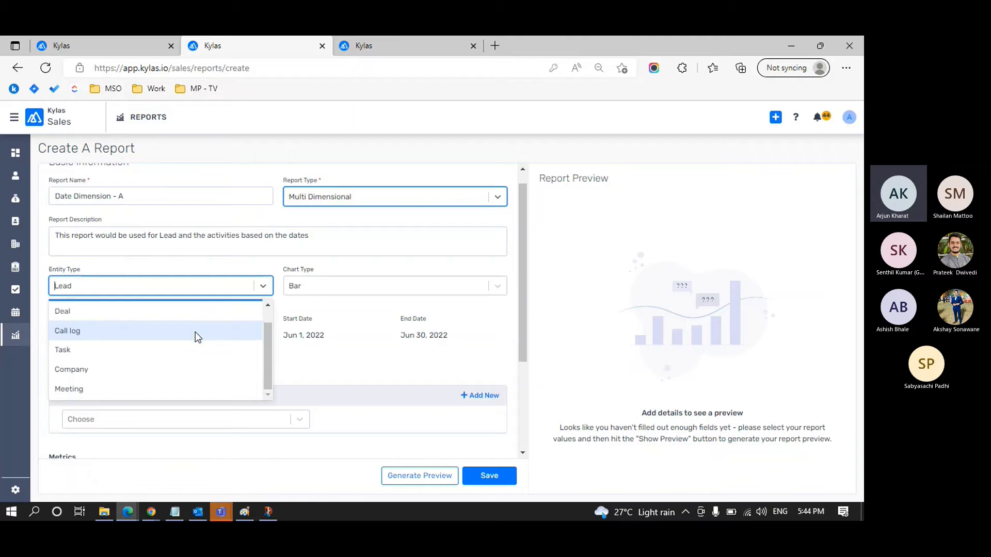
{"action": "scroll", "coordinate": [169, 314], "scroll_direction": "up", "scroll_amount": 1}
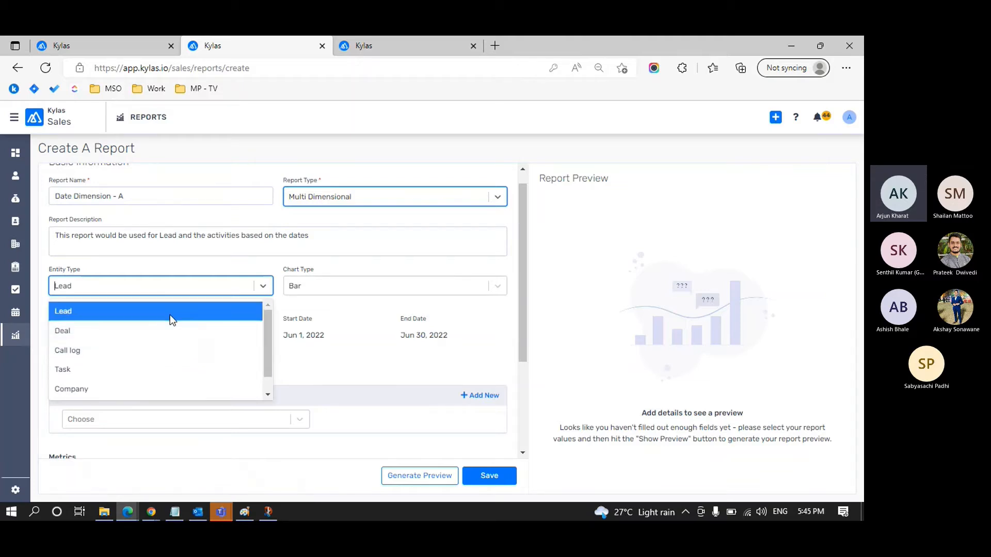
{"action": "left_click", "coordinate": [156, 312]}
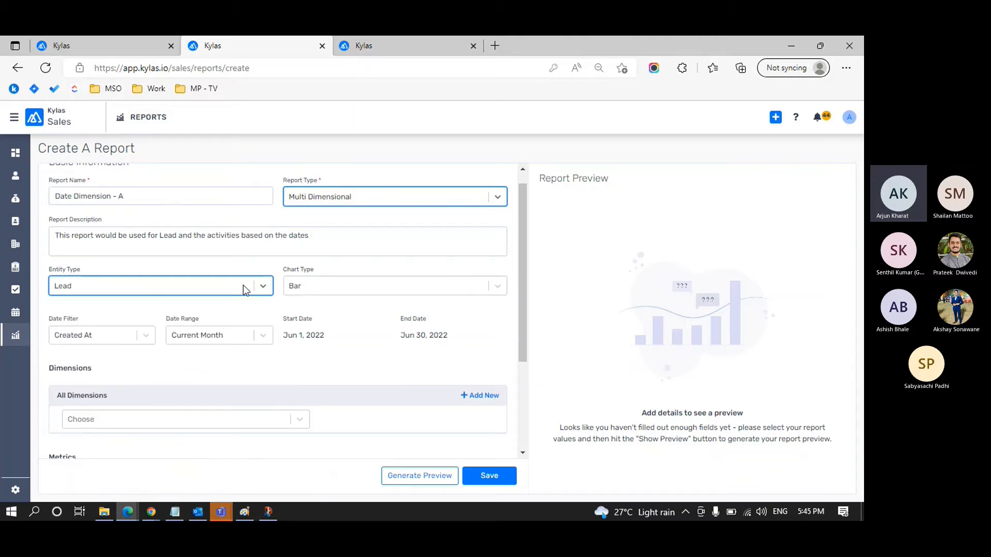
{"action": "left_click", "coordinate": [331, 287]}
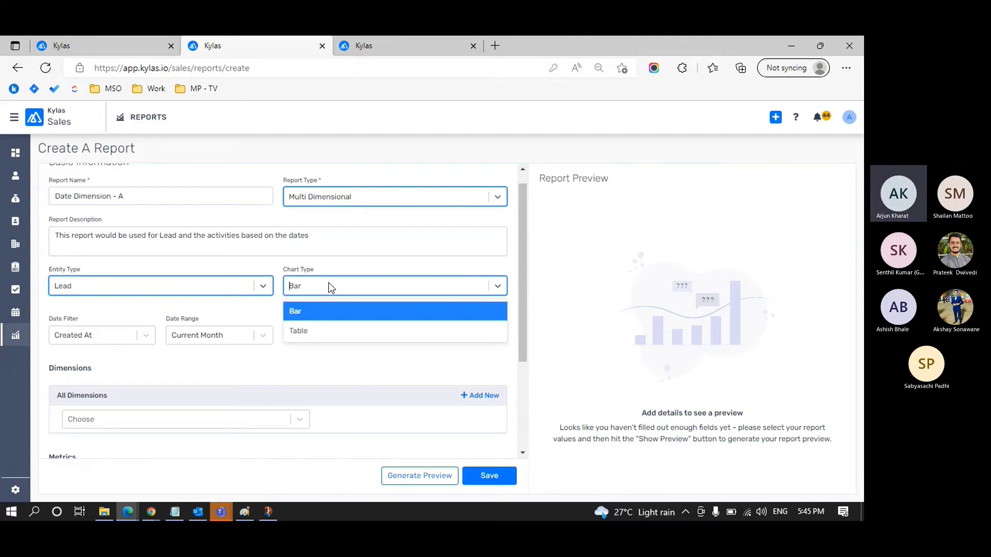
{"action": "left_click", "coordinate": [318, 310]}
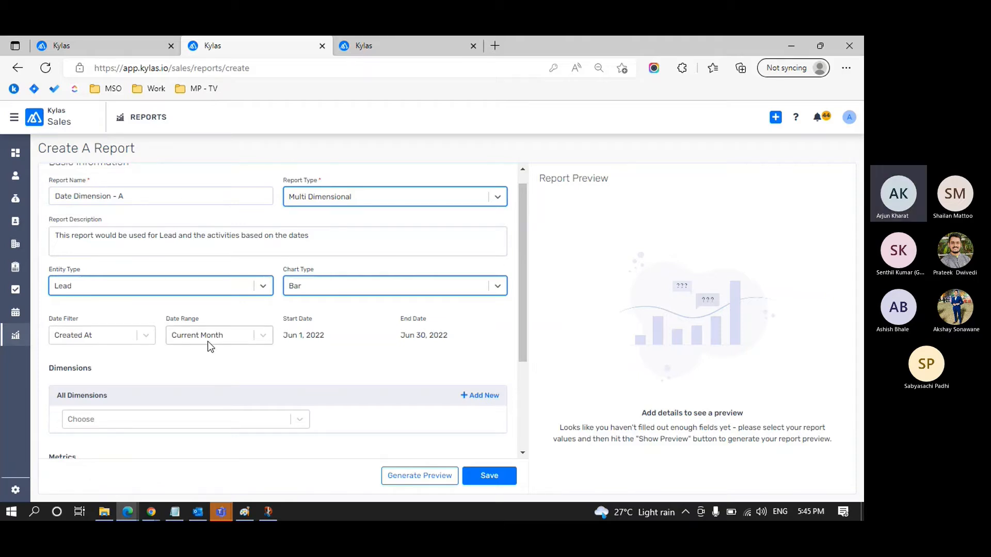
Step: Switch the report type to One Dimensional and the chart type to Pie
{"action": "left_click", "coordinate": [360, 206]}
{"action": "left_click", "coordinate": [355, 224]}
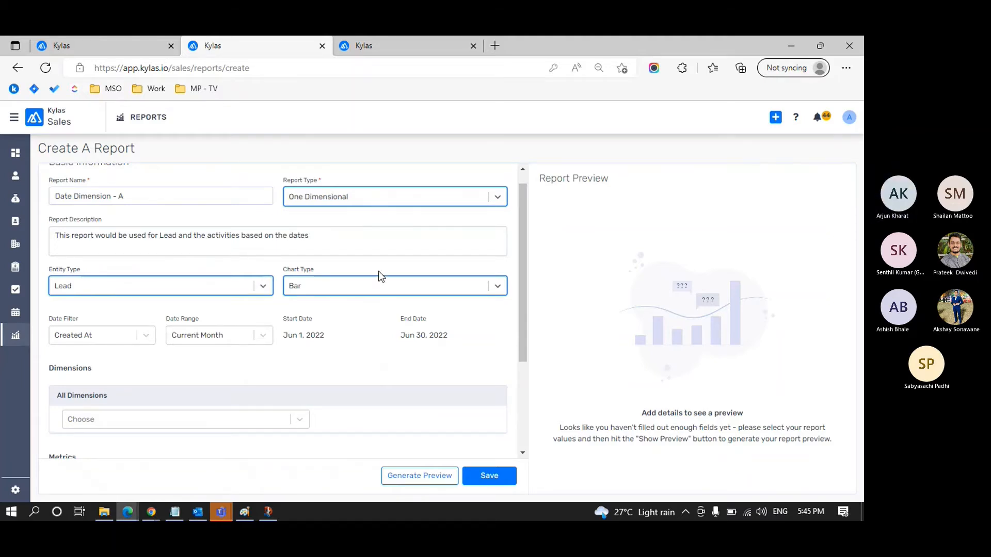
{"action": "left_click", "coordinate": [378, 286]}
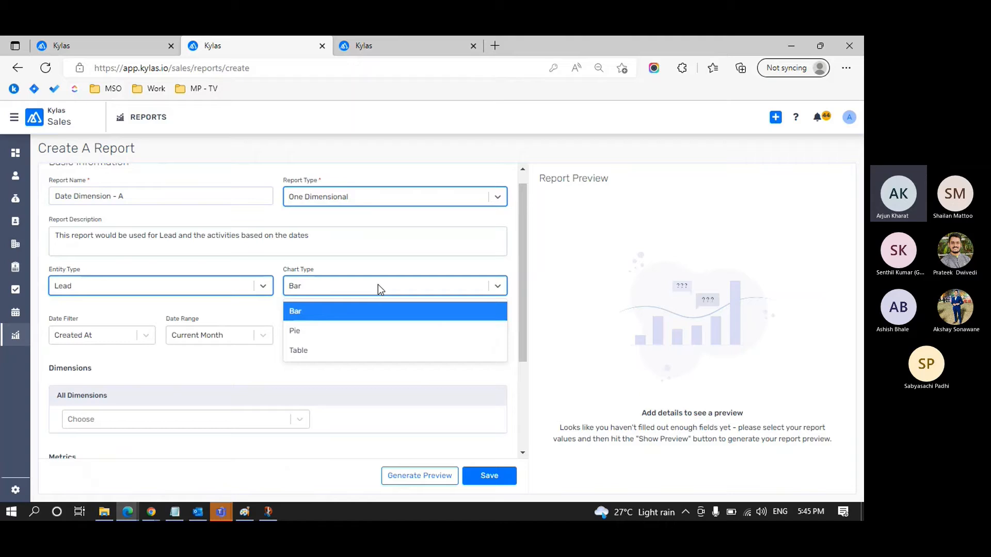
{"action": "left_click", "coordinate": [357, 339]}
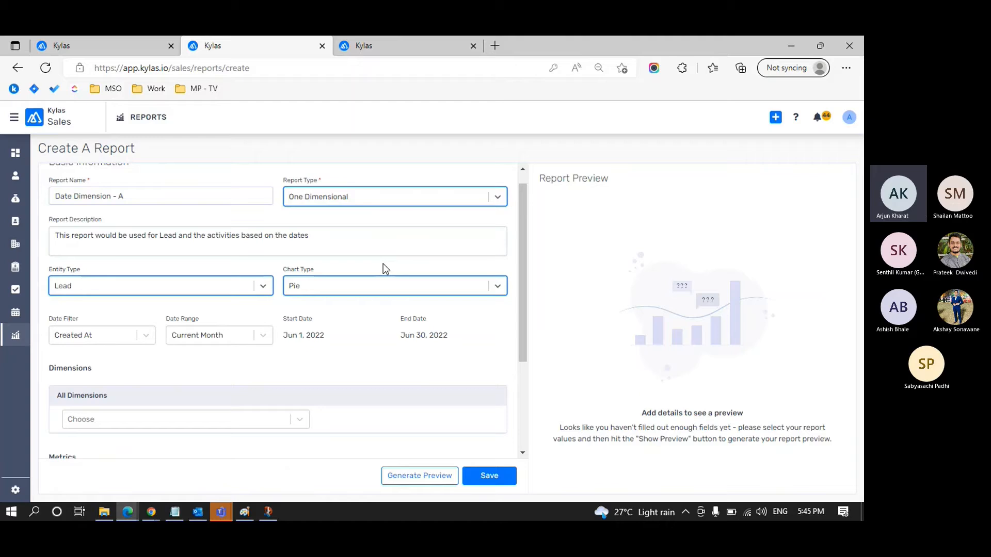
Step: Set the report type back to Multi Dimensional and the chart type to Bar
{"action": "left_click", "coordinate": [391, 200]}
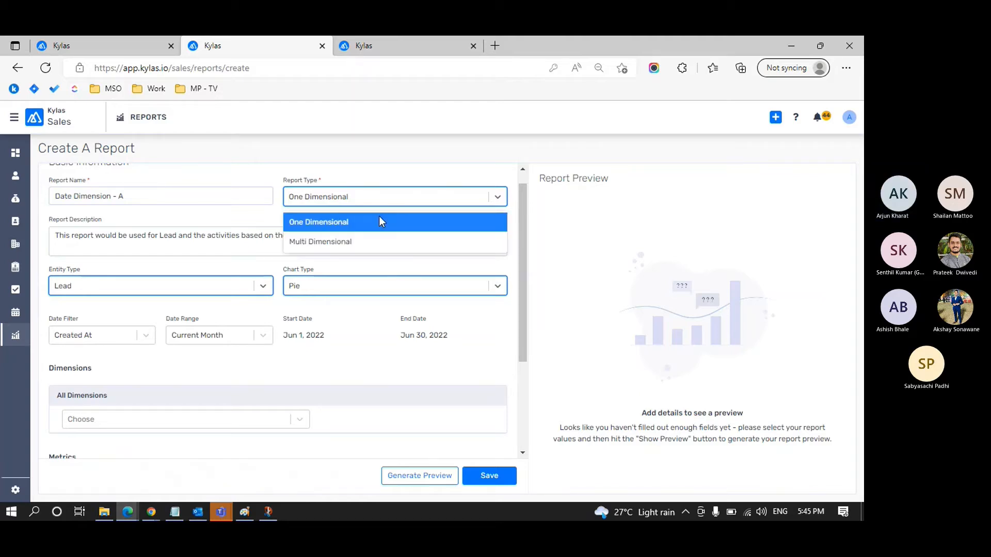
{"action": "left_click", "coordinate": [357, 241]}
{"action": "left_click", "coordinate": [344, 279]}
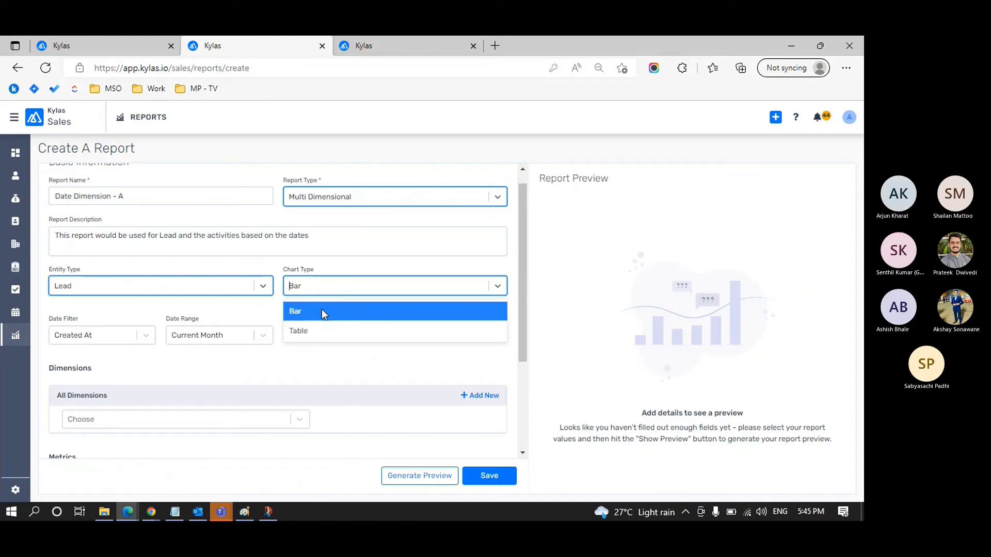
{"action": "left_click", "coordinate": [321, 309]}
Step: Examine the dimensions available for the Lead report, including the date fields
{"action": "scroll", "coordinate": [320, 309], "scroll_direction": "down", "scroll_amount": 1}
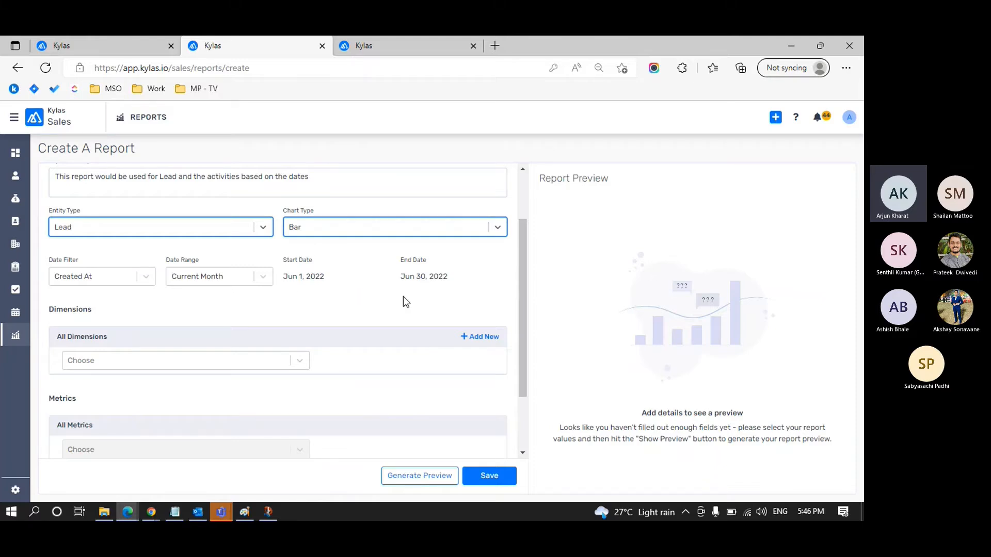
{"action": "scroll", "coordinate": [403, 302], "scroll_direction": "down", "scroll_amount": 1}
{"action": "scroll", "coordinate": [312, 337], "scroll_direction": "down", "scroll_amount": 1}
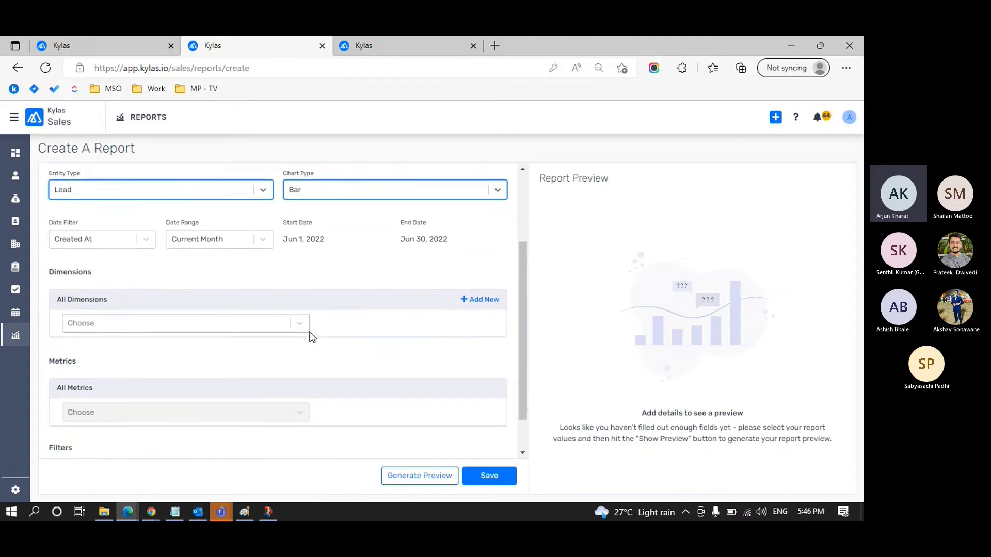
{"action": "left_click", "coordinate": [301, 326]}
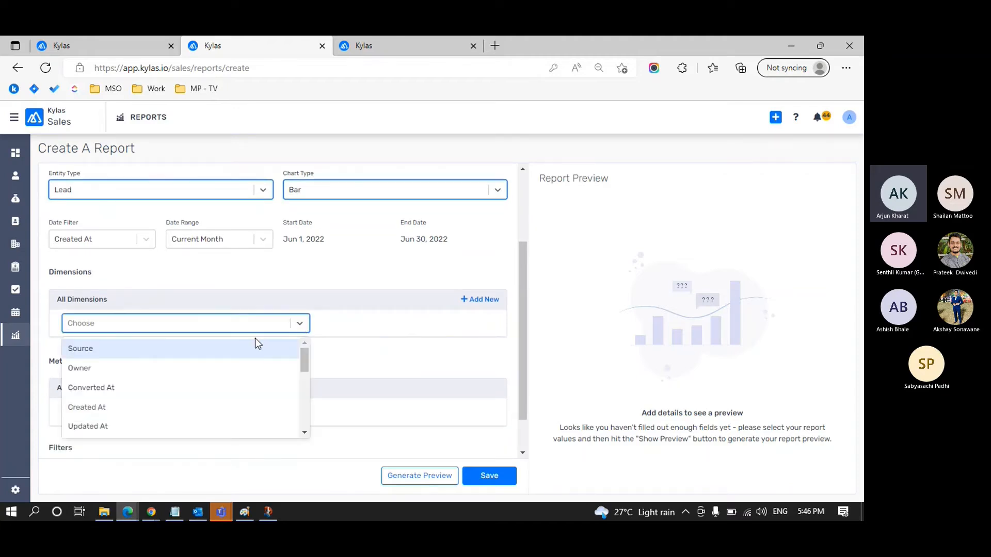
{"action": "scroll", "coordinate": [255, 340], "scroll_direction": "down", "scroll_amount": 1}
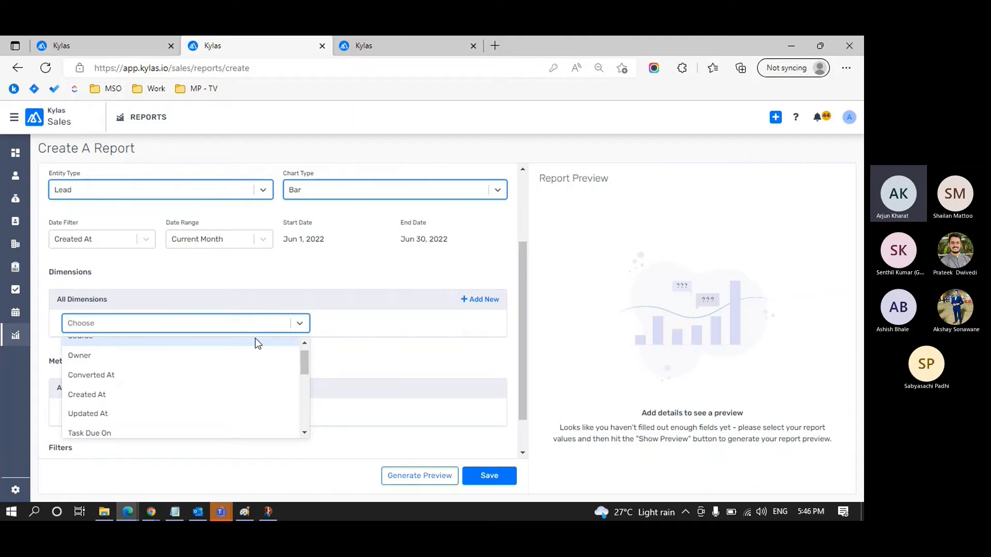
{"action": "scroll", "coordinate": [224, 379], "scroll_direction": "down", "scroll_amount": 2}
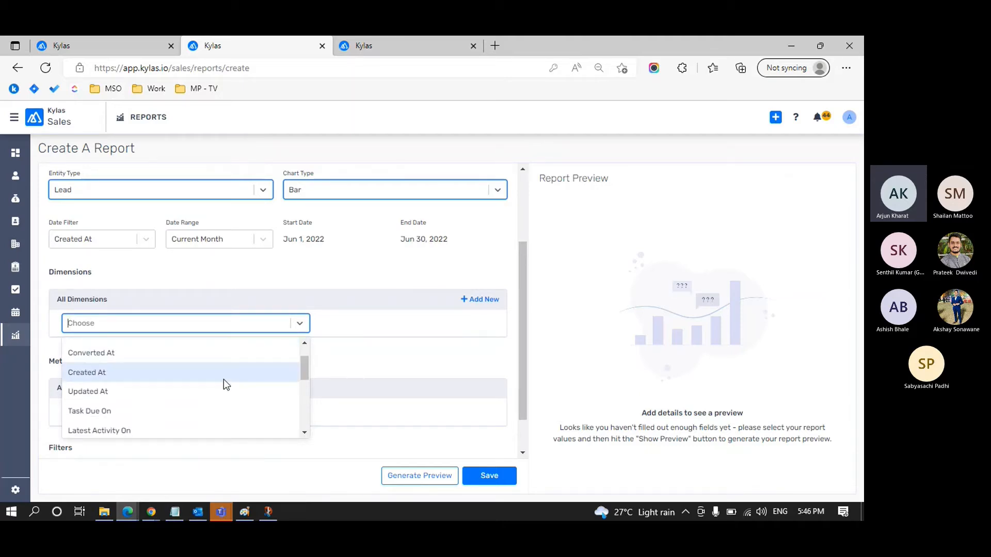
{"action": "scroll", "coordinate": [223, 380], "scroll_direction": "down", "scroll_amount": 1}
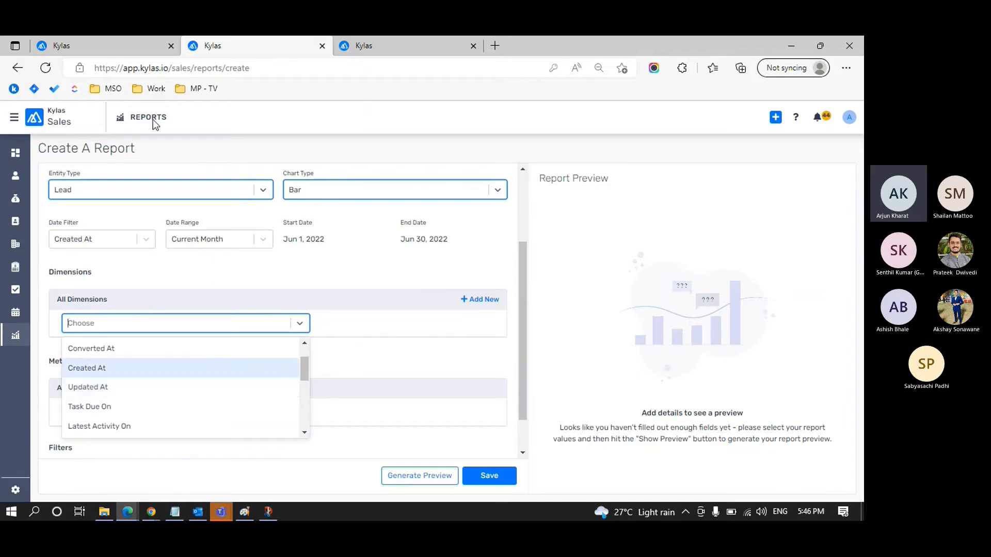
Step: Open the existing "Lead - Date Dimension" report and examine its dimensions and their date intervals
{"action": "left_click", "coordinate": [139, 50]}
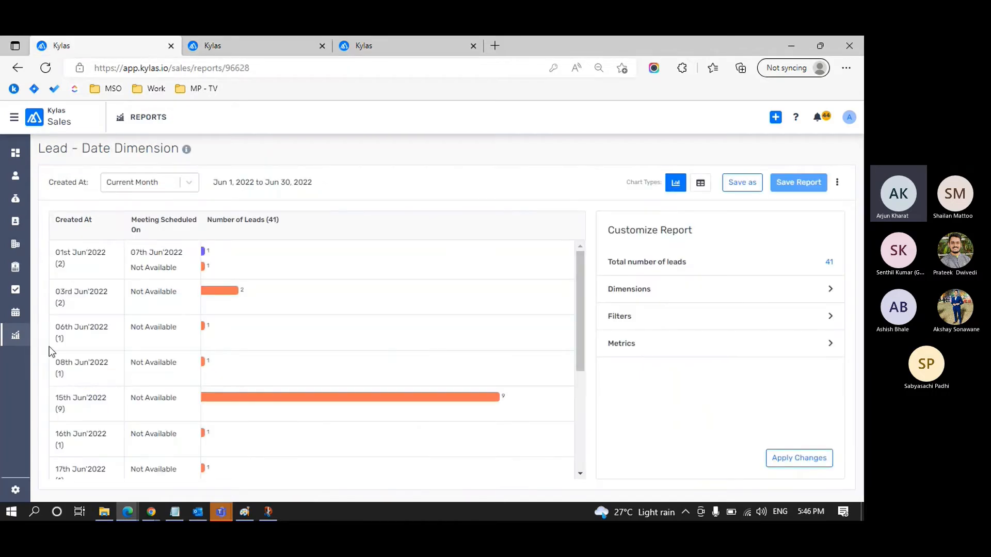
{"action": "left_click", "coordinate": [16, 341]}
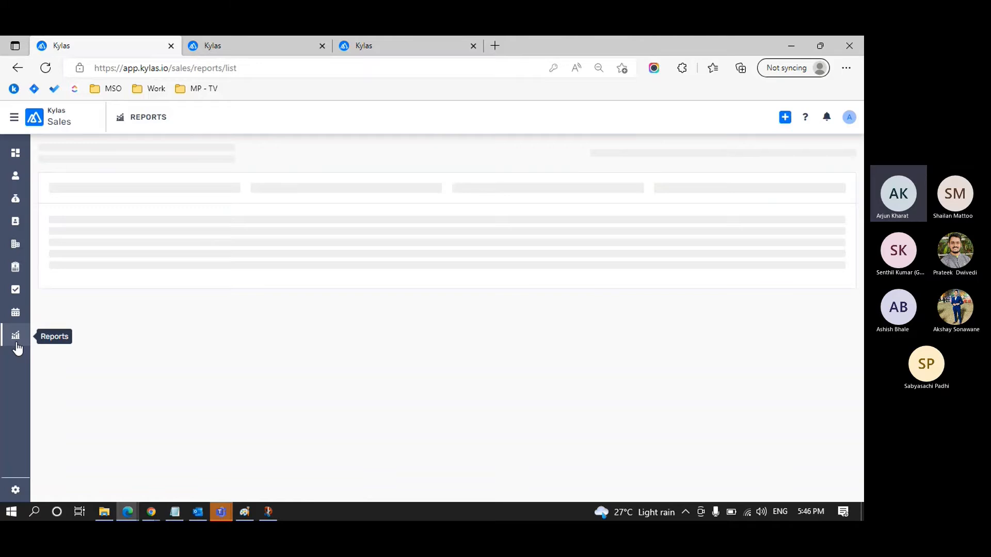
{"action": "left_click", "coordinate": [625, 147]}
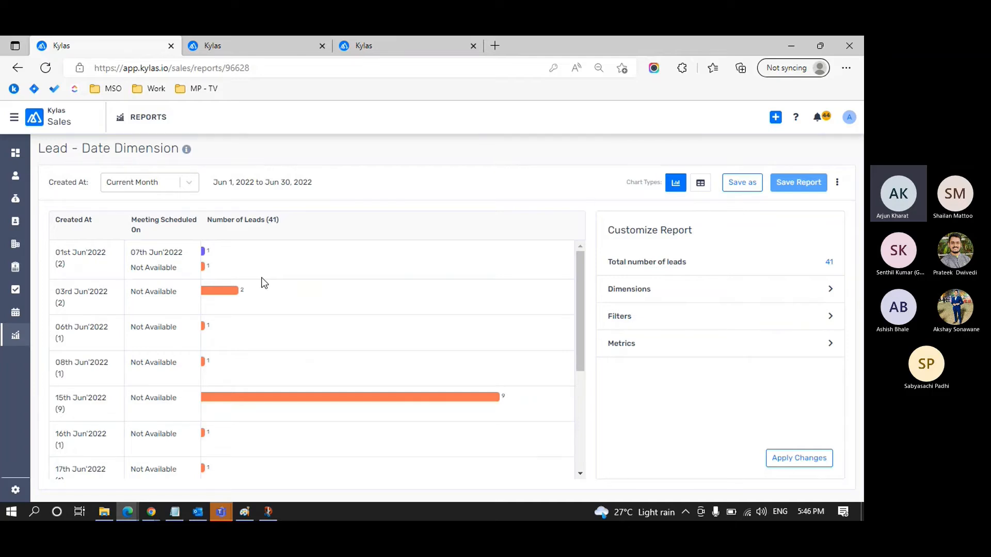
{"action": "left_click", "coordinate": [822, 292]}
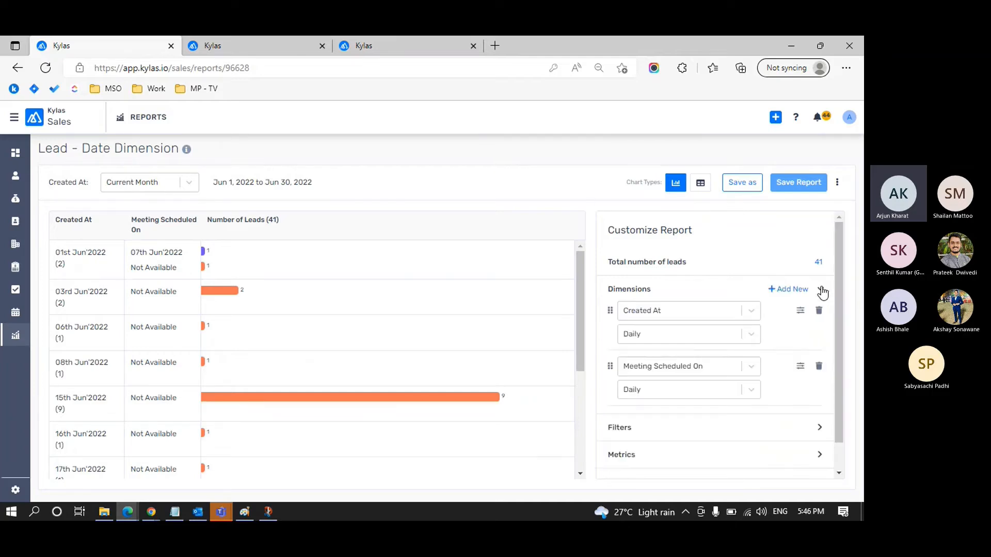
{"action": "scroll", "coordinate": [771, 259], "scroll_direction": "down", "scroll_amount": 1}
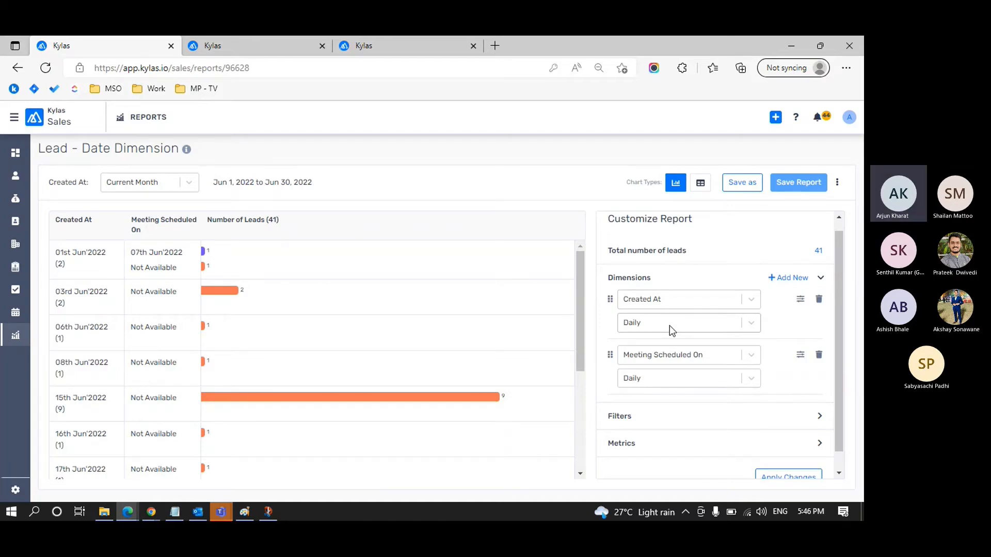
{"action": "scroll", "coordinate": [669, 325], "scroll_direction": "down", "scroll_amount": 1}
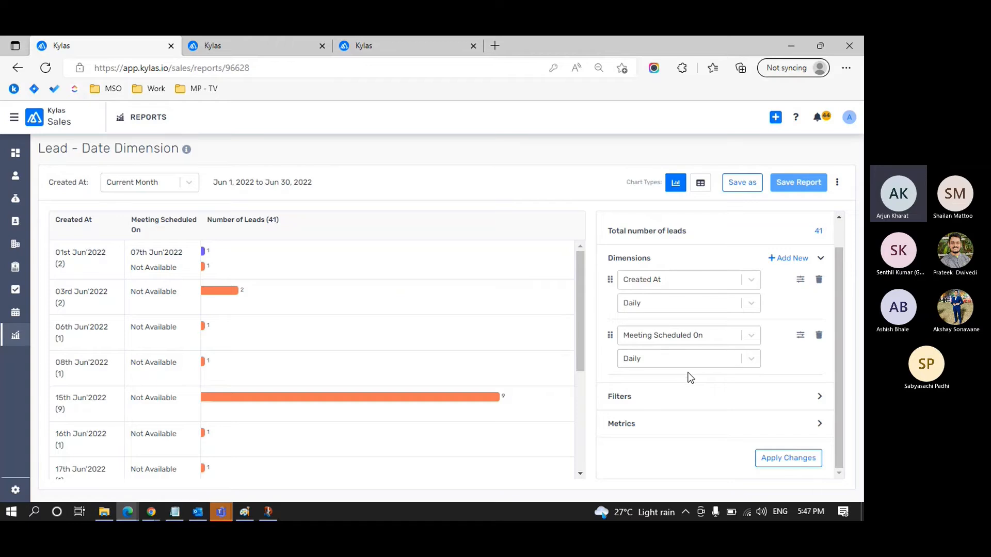
Step: Examine the report's metrics and how its leads break down by Created At and Meeting Scheduled On dates
{"action": "left_click", "coordinate": [799, 427]}
{"action": "scroll", "coordinate": [790, 365], "scroll_direction": "down", "scroll_amount": 1}
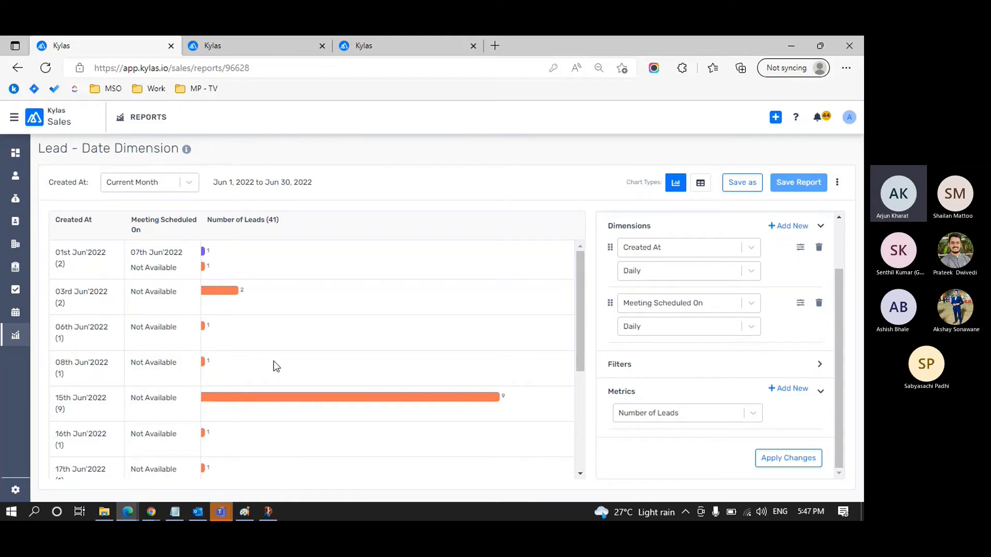
{"action": "left_click_drag", "start_coordinate": [57, 219], "coordinate": [93, 220]}
{"action": "left_click", "coordinate": [60, 254]}
{"action": "double_click", "coordinate": [61, 265]}
{"action": "left_click", "coordinate": [81, 270]}
{"action": "left_click_drag", "start_coordinate": [131, 252], "coordinate": [174, 251]}
{"action": "left_click", "coordinate": [174, 251]}
{"action": "mouse_move", "coordinate": [204, 251]}
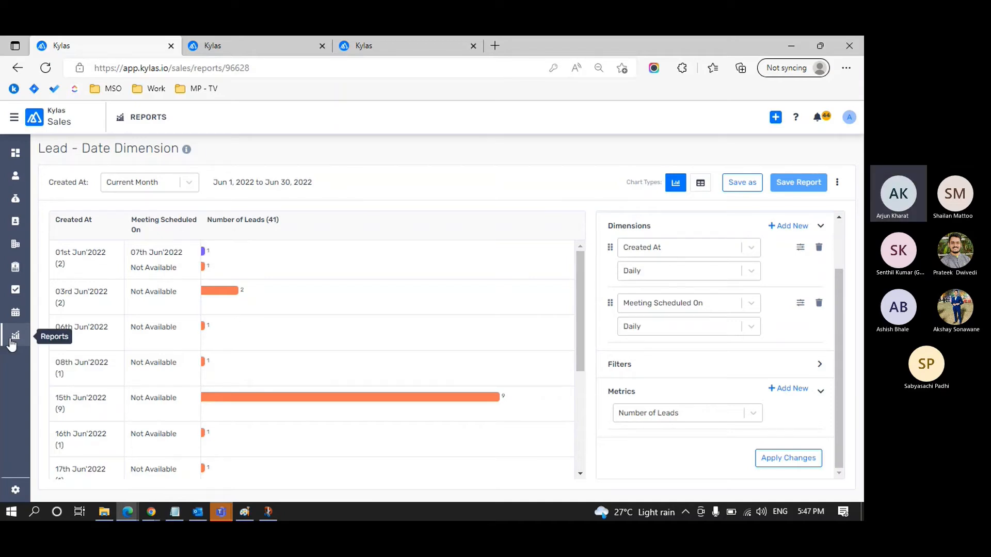
Step: Replace the Meeting Scheduled On dimension with Converted At at a Daily interval and apply the changes to the report
{"action": "scroll", "coordinate": [723, 308], "scroll_direction": "up", "scroll_amount": 2}
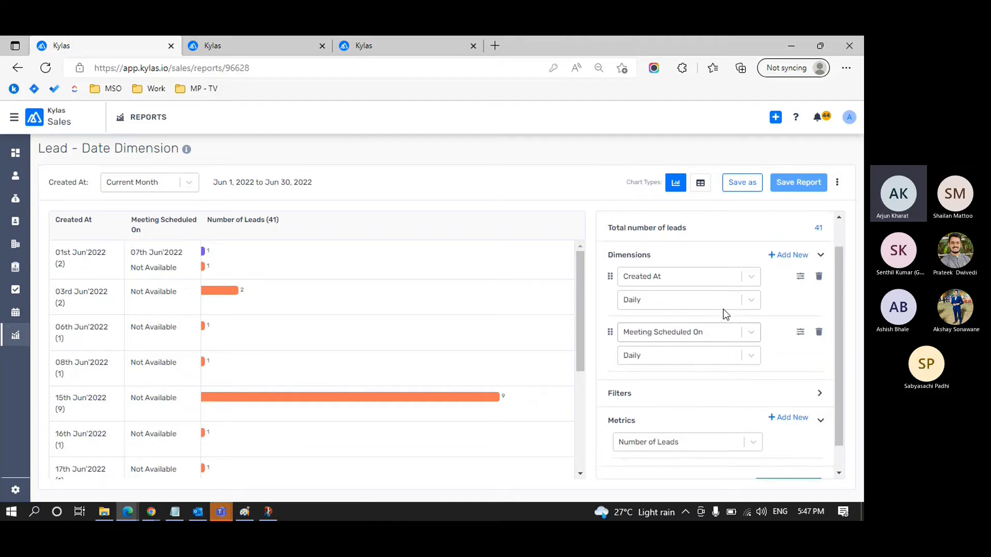
{"action": "left_click", "coordinate": [751, 359]}
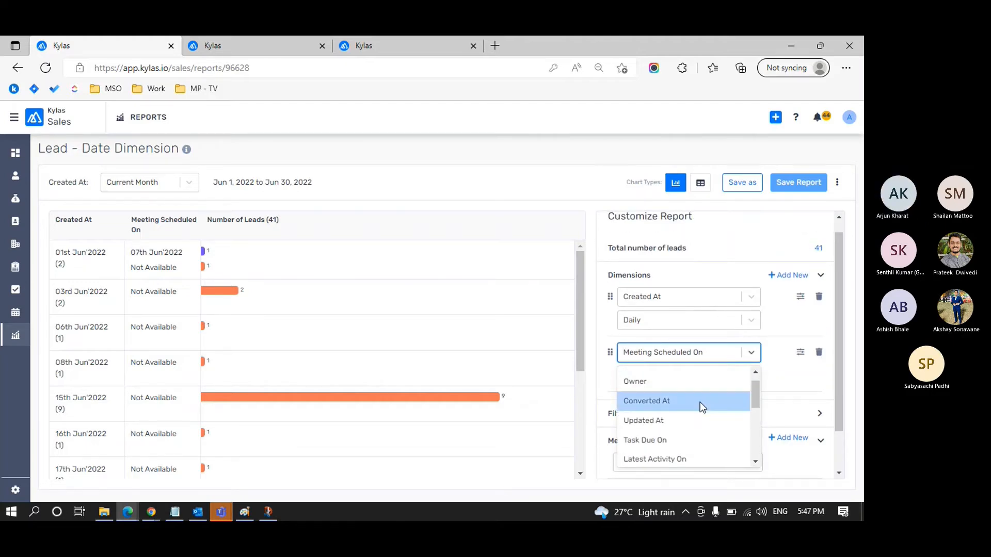
{"action": "left_click", "coordinate": [699, 402]}
{"action": "left_click", "coordinate": [755, 377]}
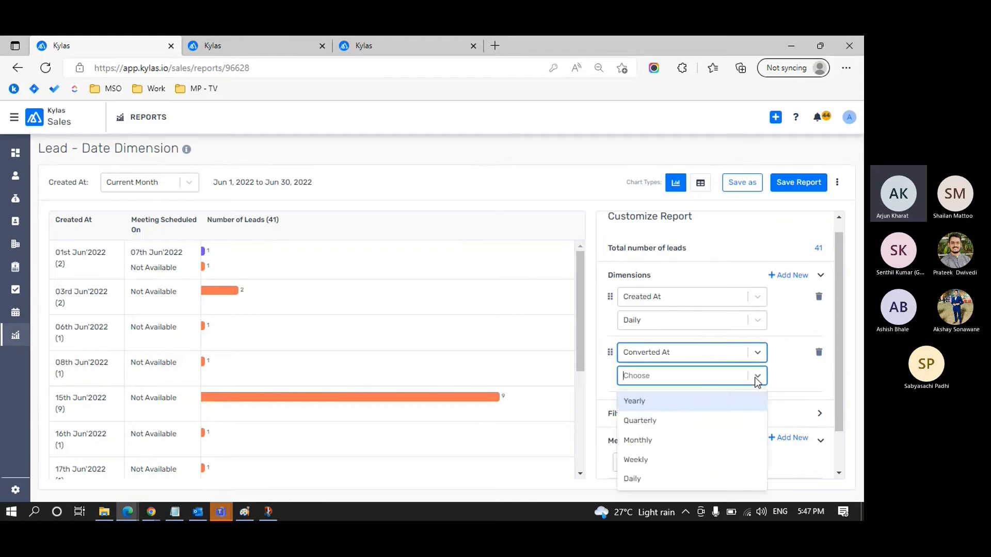
{"action": "left_click", "coordinate": [670, 477]}
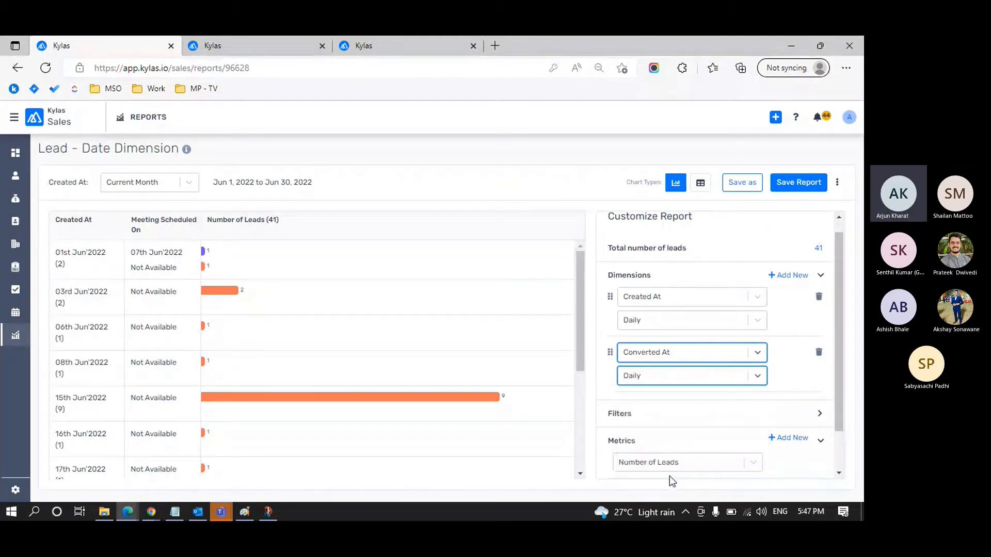
{"action": "scroll", "coordinate": [781, 246], "scroll_direction": "down", "scroll_amount": 2}
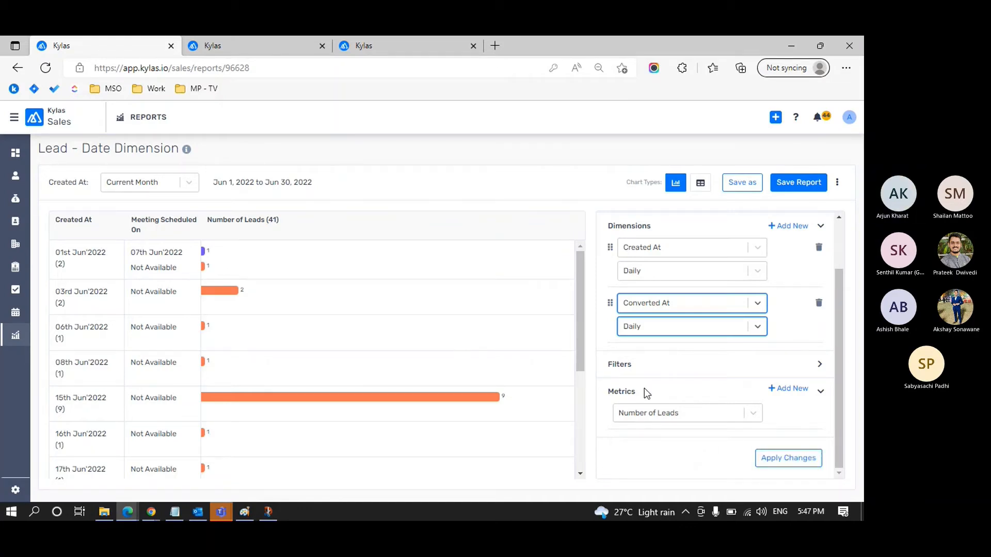
{"action": "left_click", "coordinate": [782, 466]}
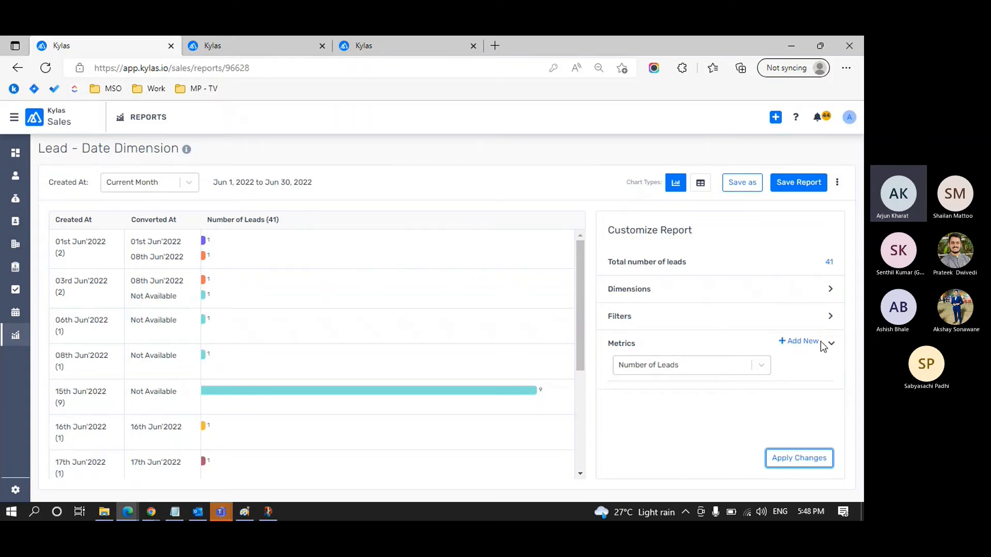
Step: Set the intervals of both the Created At and Converted At dimensions to Weekly and apply the changes
{"action": "left_click", "coordinate": [826, 290]}
{"action": "scroll", "coordinate": [827, 292], "scroll_direction": "down", "scroll_amount": 1}
{"action": "left_click", "coordinate": [750, 305]}
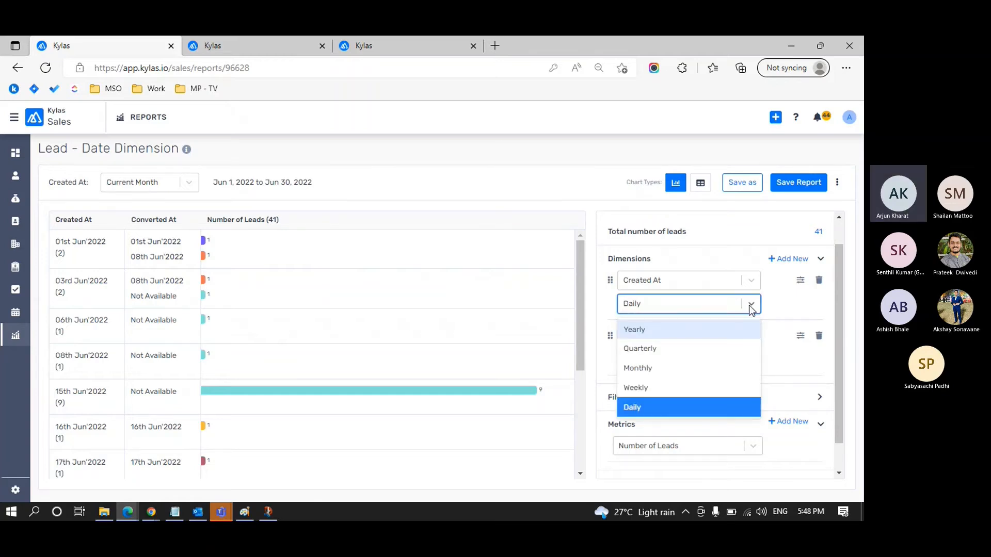
{"action": "left_click", "coordinate": [683, 386]}
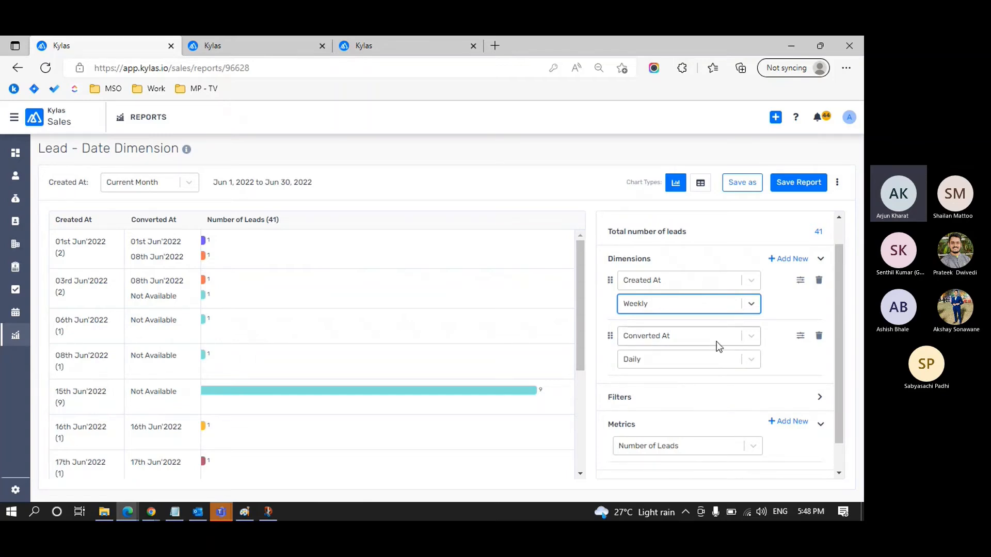
{"action": "left_click", "coordinate": [749, 362]}
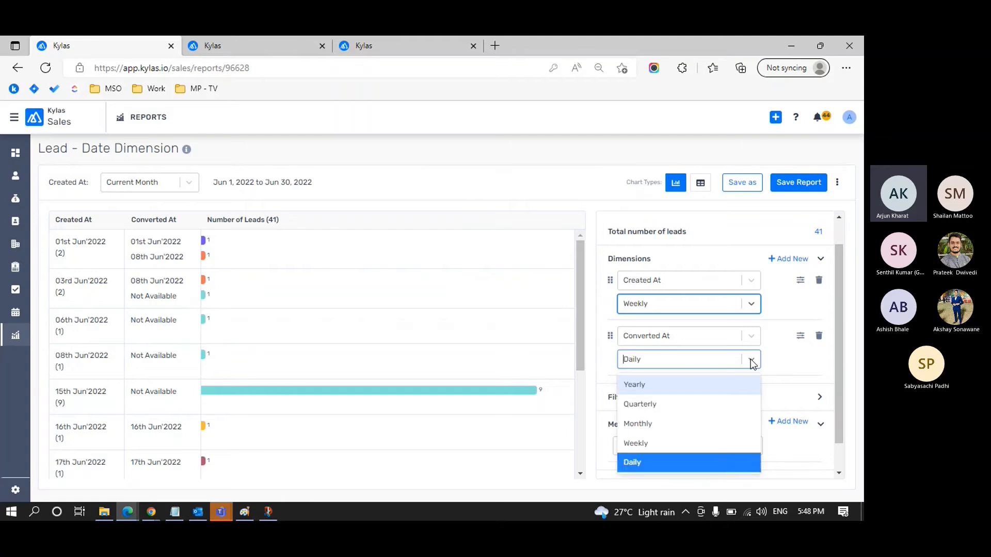
{"action": "left_click", "coordinate": [687, 436]}
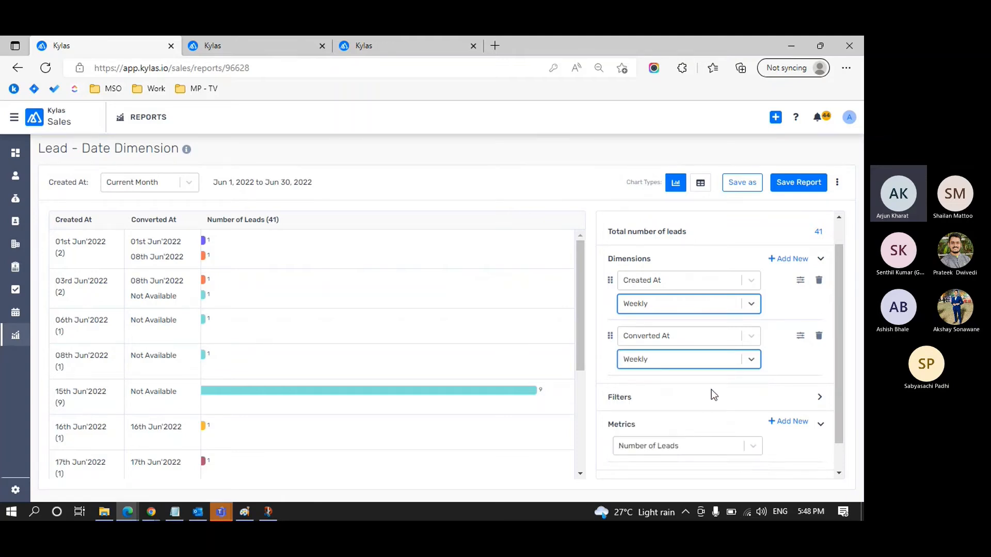
{"action": "scroll", "coordinate": [711, 389], "scroll_direction": "down", "scroll_amount": 1}
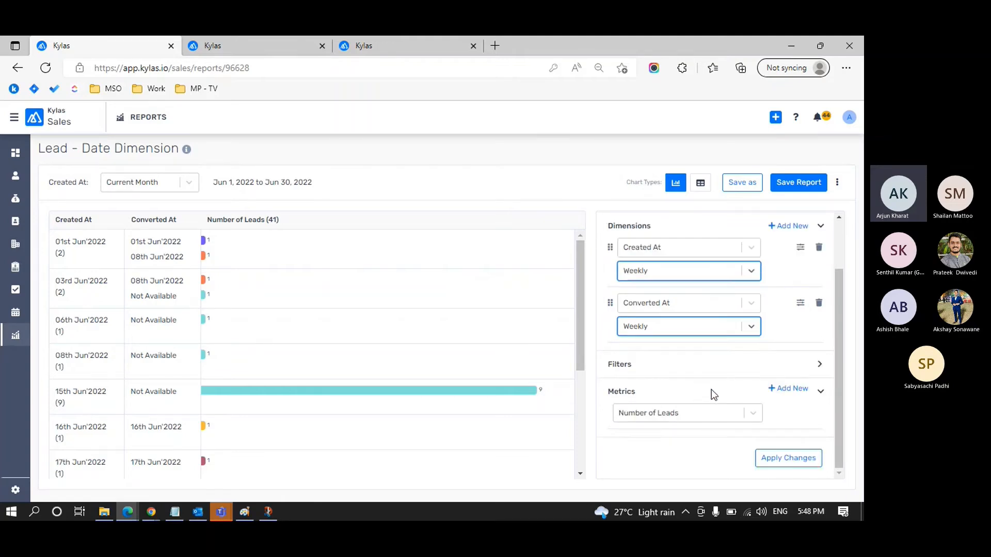
{"action": "left_click", "coordinate": [774, 458]}
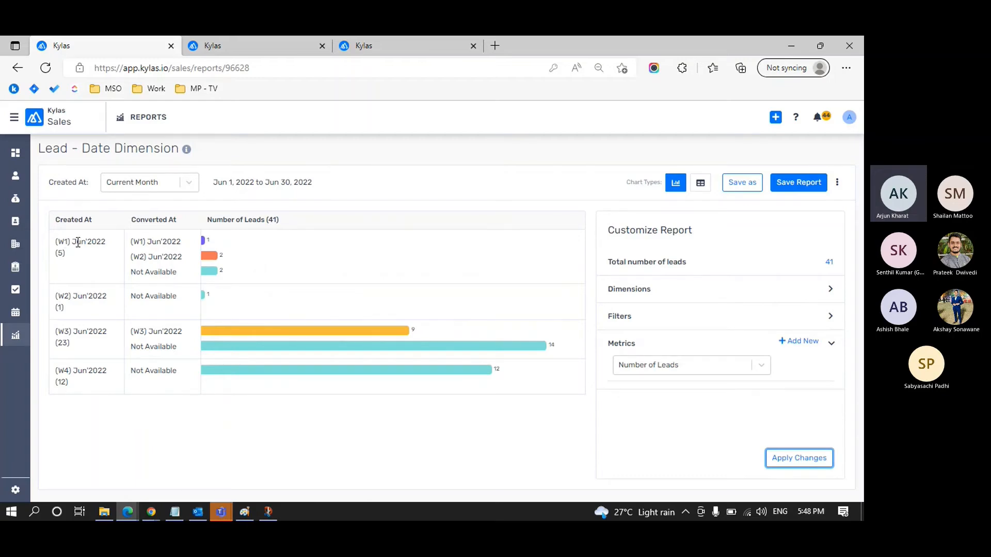
Step: Examine the weekly lead breakdown and the interval options offered for the Created At dimension
{"action": "double_click", "coordinate": [60, 252]}
{"action": "left_click", "coordinate": [84, 268]}
{"action": "left_click_drag", "start_coordinate": [141, 244], "coordinate": [181, 241]}
{"action": "left_click", "coordinate": [180, 240]}
{"action": "left_click", "coordinate": [827, 288]}
{"action": "left_click", "coordinate": [752, 337]}
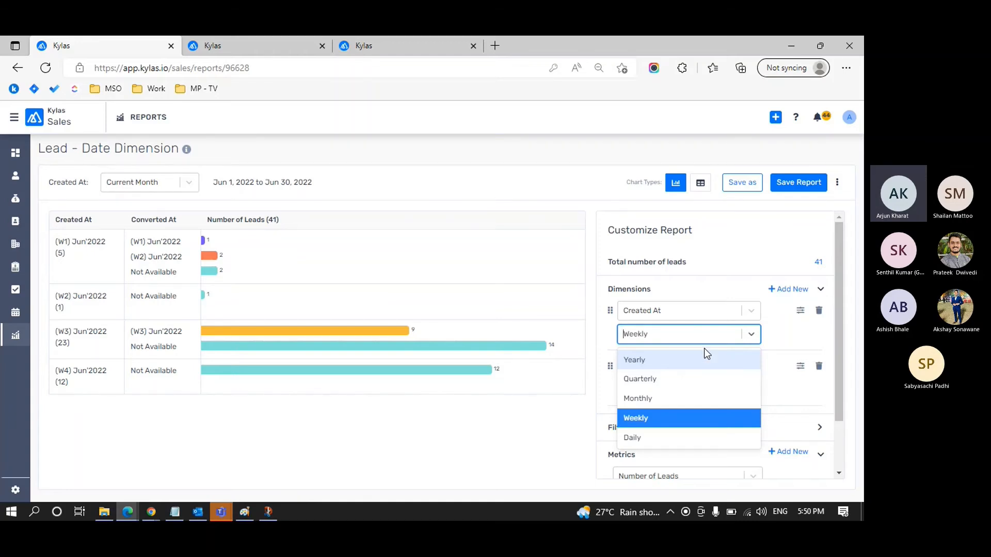
{"action": "left_click", "coordinate": [411, 166]}
Step: Switch to the tab with the unsaved report form and open the "Deal - Date Dimension" report from the reports list
{"action": "key", "text": "ctrl+Tab"}
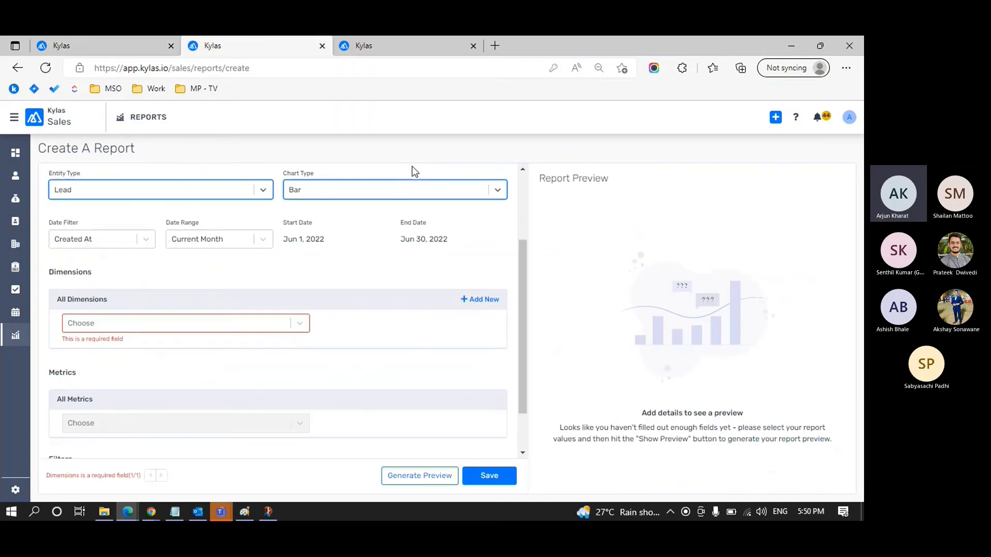
{"action": "left_click", "coordinate": [15, 345]}
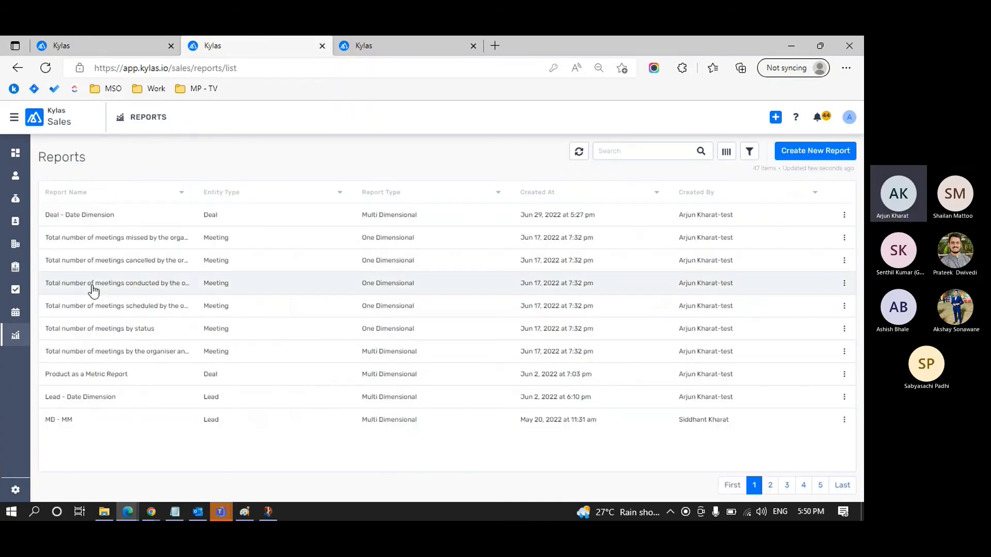
{"action": "left_click", "coordinate": [134, 213]}
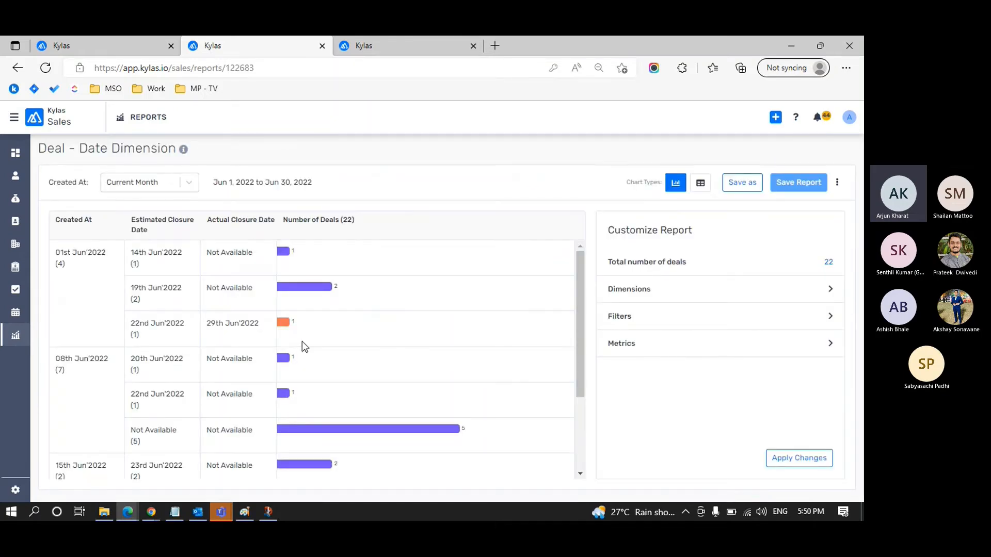
Step: Examine how the deals are grouped by Created At, Estimated Closure Date and Actual Closure Date
{"action": "left_click_drag", "start_coordinate": [58, 223], "coordinate": [101, 219]}
{"action": "left_click", "coordinate": [100, 220]}
{"action": "left_click_drag", "start_coordinate": [153, 231], "coordinate": [134, 222]}
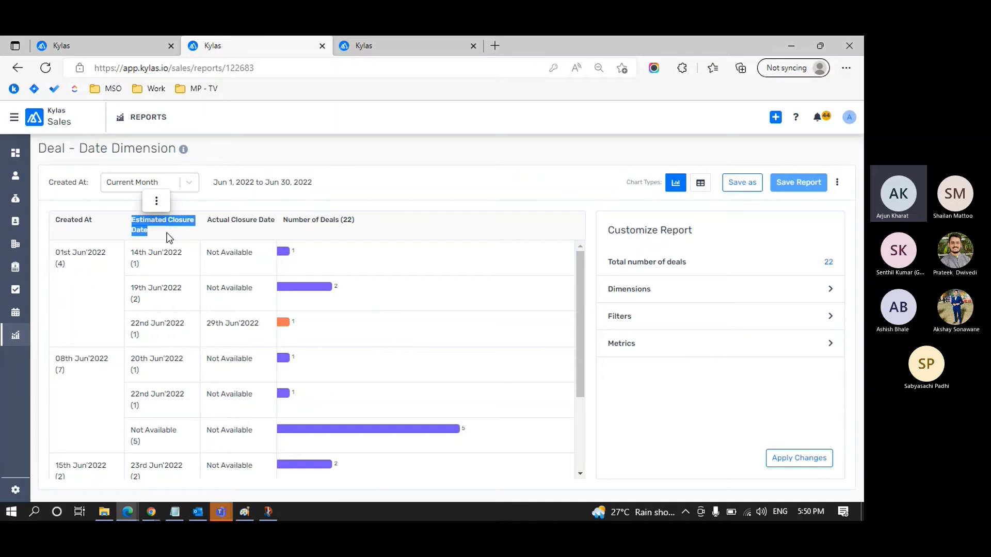
{"action": "left_click", "coordinate": [166, 233]}
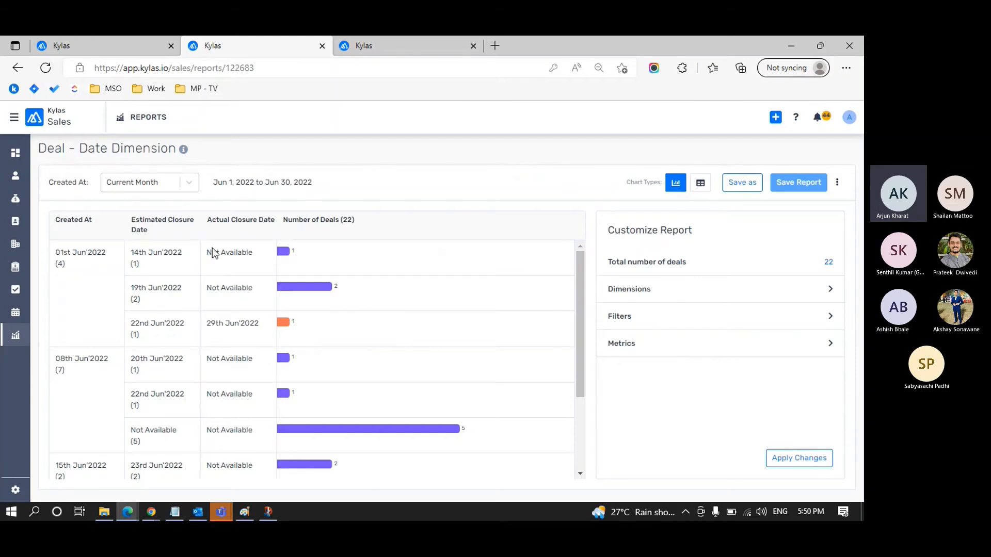
{"action": "left_click_drag", "start_coordinate": [230, 220], "coordinate": [263, 221]}
{"action": "left_click", "coordinate": [264, 220]}
{"action": "left_click_drag", "start_coordinate": [73, 265], "coordinate": [57, 255]}
{"action": "left_click", "coordinate": [85, 282]}
{"action": "left_click_drag", "start_coordinate": [152, 325], "coordinate": [181, 253]}
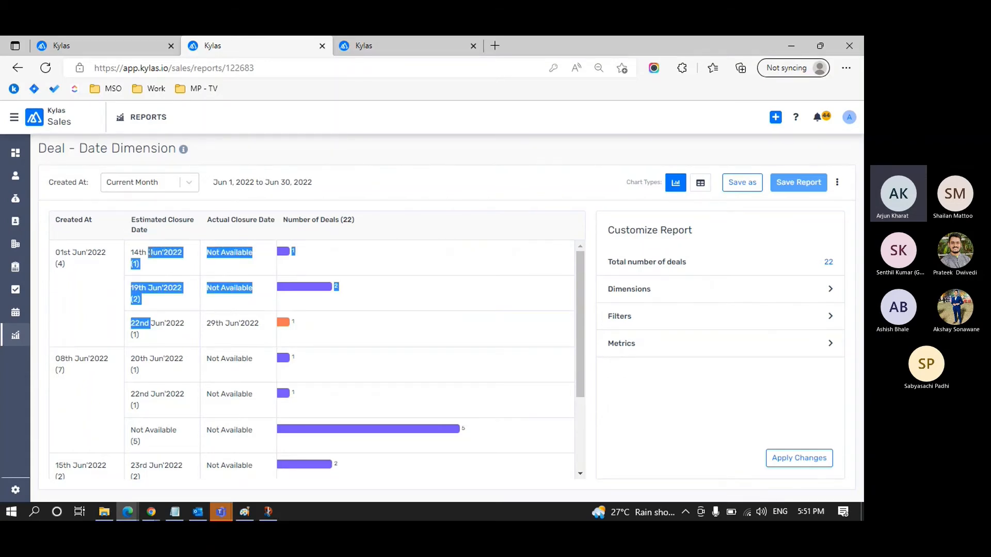
{"action": "left_click", "coordinate": [157, 264]}
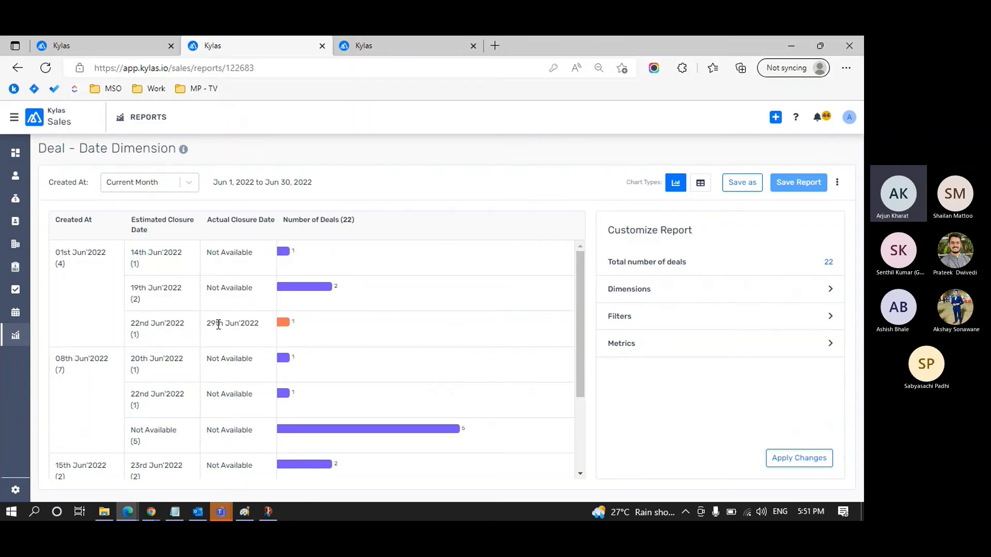
{"action": "left_click_drag", "start_coordinate": [209, 327], "coordinate": [240, 323]}
{"action": "left_click", "coordinate": [240, 323]}
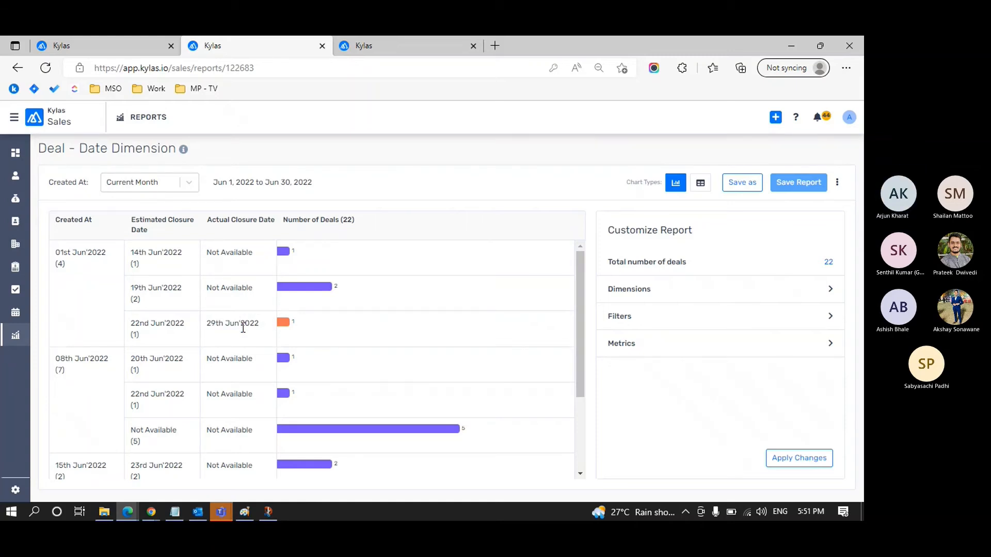
Step: Go from the deals list in the third tab to the reports list and start a new report
{"action": "left_click", "coordinate": [384, 48]}
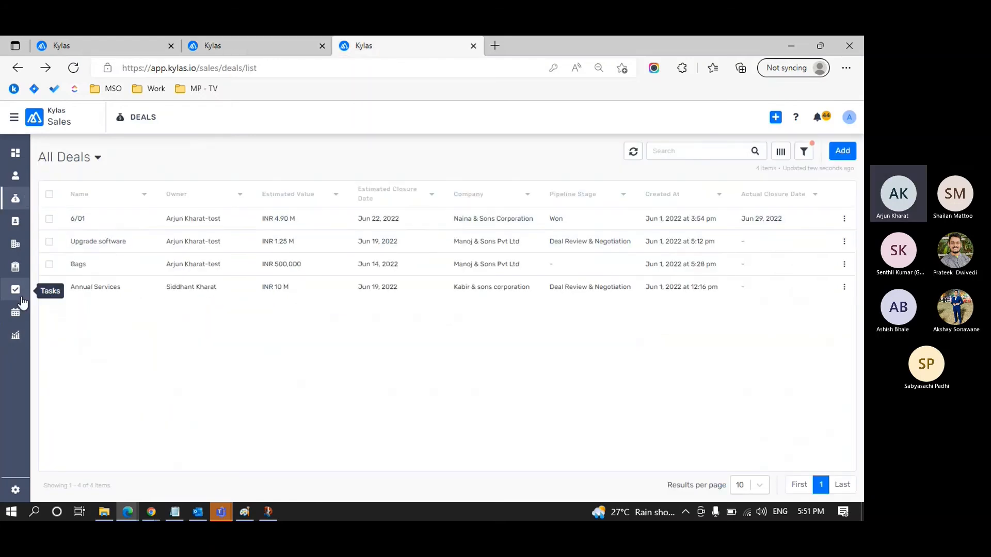
{"action": "left_click", "coordinate": [17, 336]}
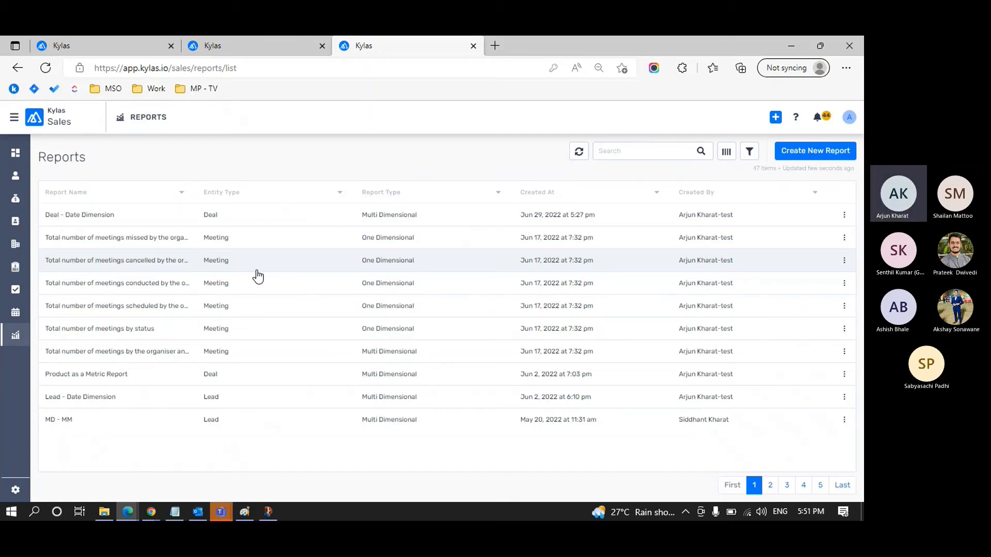
{"action": "left_click", "coordinate": [806, 157]}
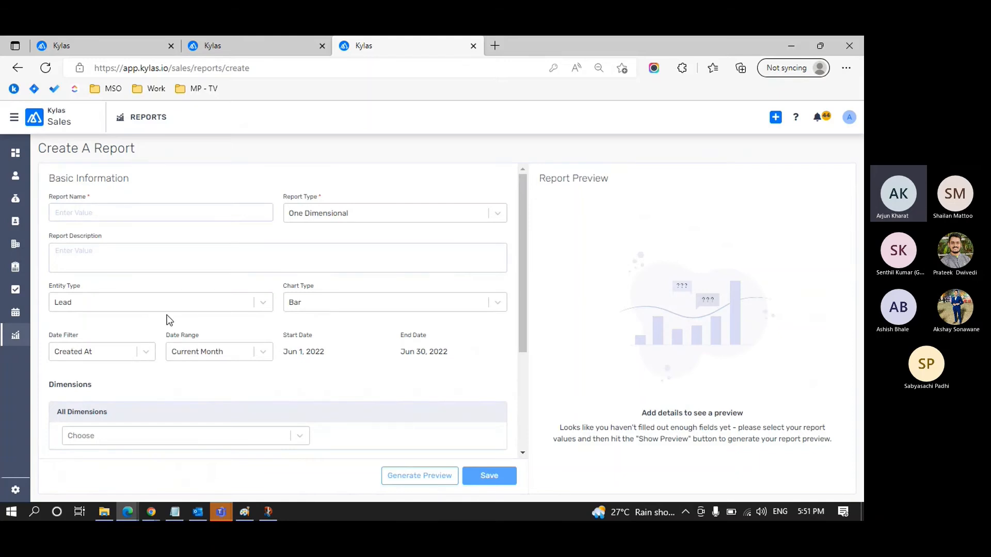
Step: Set the new report's entity type to Call log and examine the dimensions it offers, including the date fields
{"action": "left_click", "coordinate": [178, 308]}
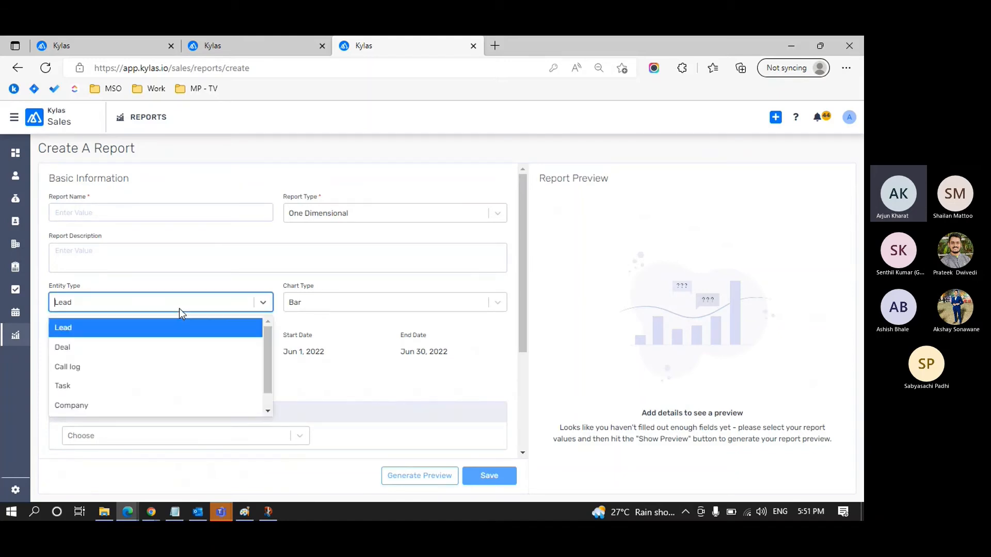
{"action": "left_click", "coordinate": [108, 367]}
{"action": "scroll", "coordinate": [108, 366], "scroll_direction": "down", "scroll_amount": 2}
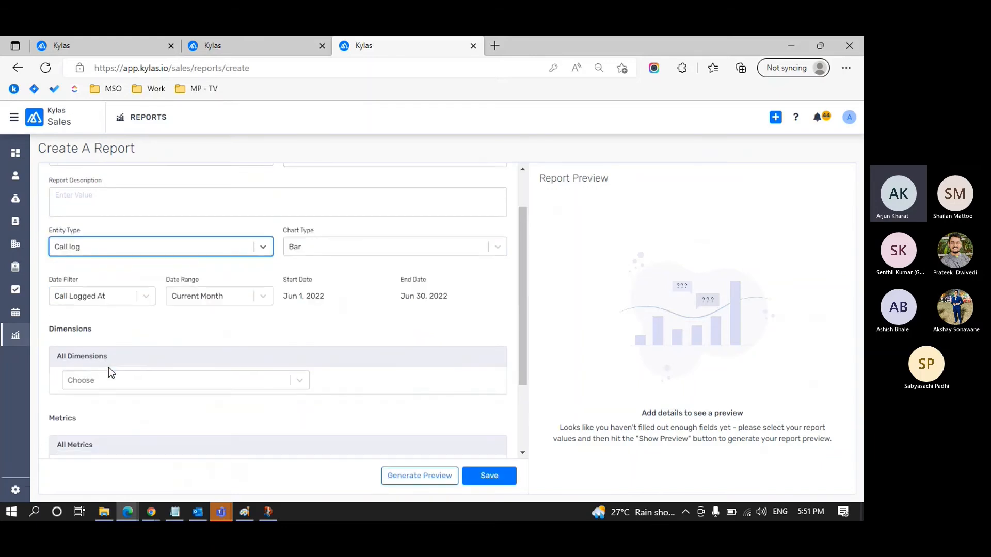
{"action": "left_click", "coordinate": [296, 382]}
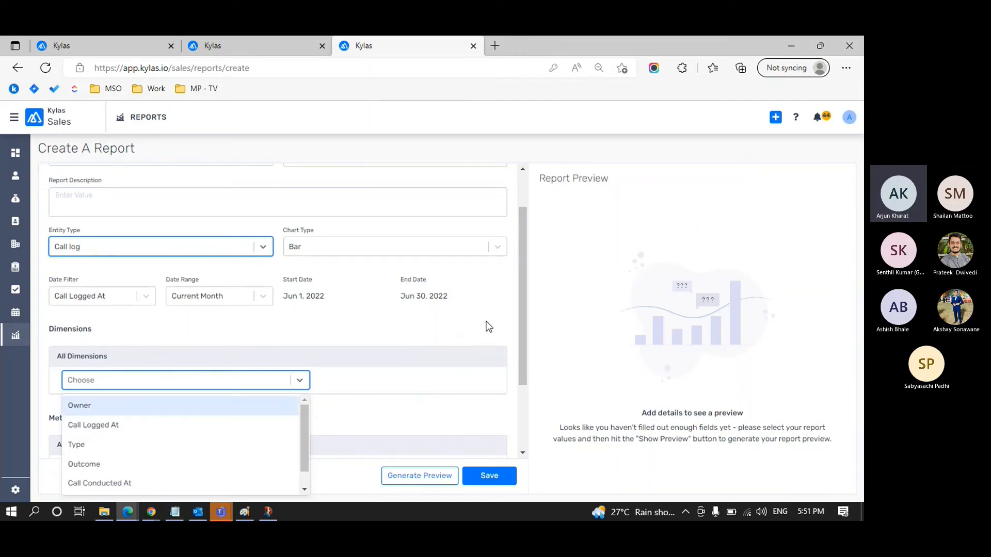
{"action": "left_click", "coordinate": [511, 319]}
{"action": "scroll", "coordinate": [523, 311], "scroll_direction": "down", "scroll_amount": 1}
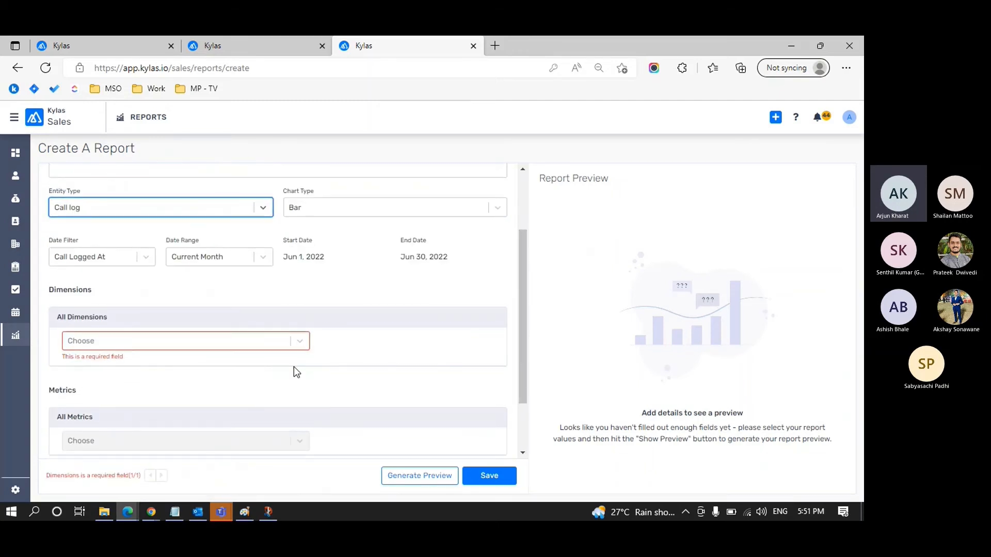
{"action": "left_click", "coordinate": [296, 345]}
{"action": "scroll", "coordinate": [250, 379], "scroll_direction": "down", "scroll_amount": 1}
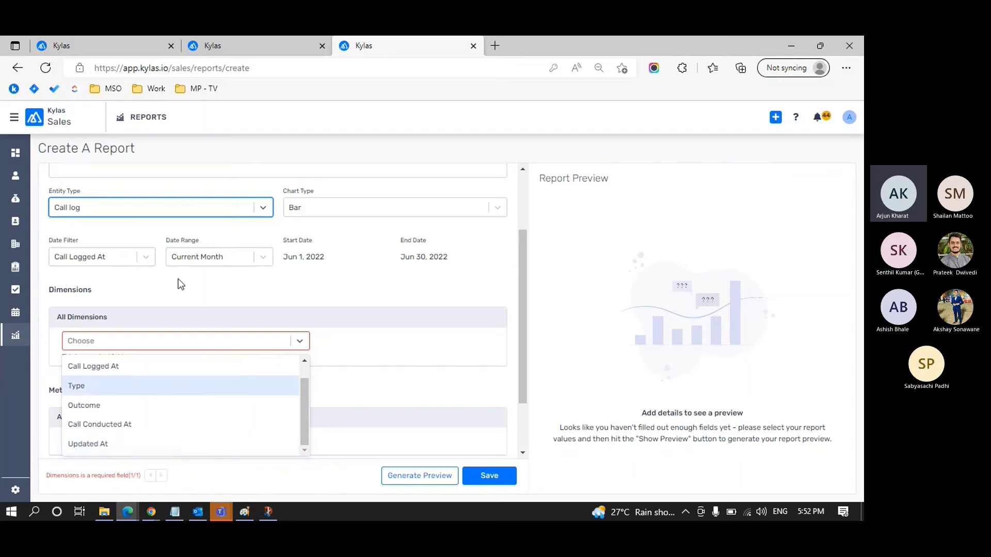
Step: Set the report's entity type to Task and examine the dimensions it offers
{"action": "left_click", "coordinate": [263, 208]}
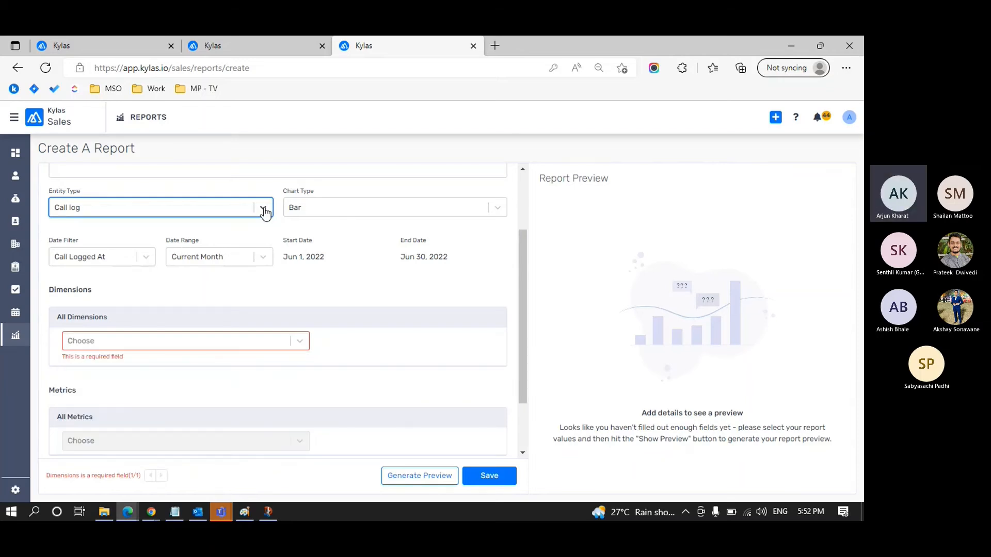
{"action": "left_click", "coordinate": [263, 207]}
{"action": "left_click", "coordinate": [170, 293]}
{"action": "left_click", "coordinate": [301, 342]}
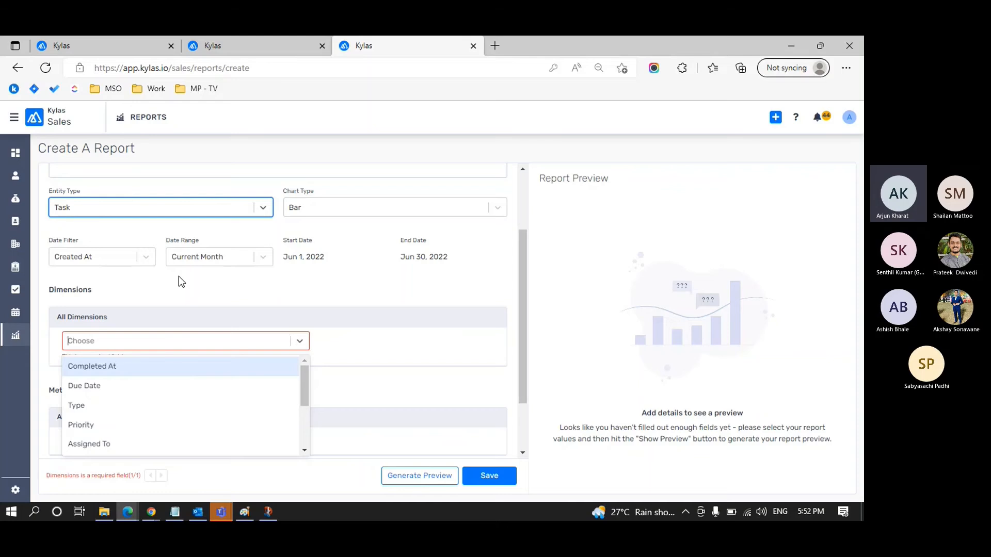
{"action": "left_click", "coordinate": [378, 306]}
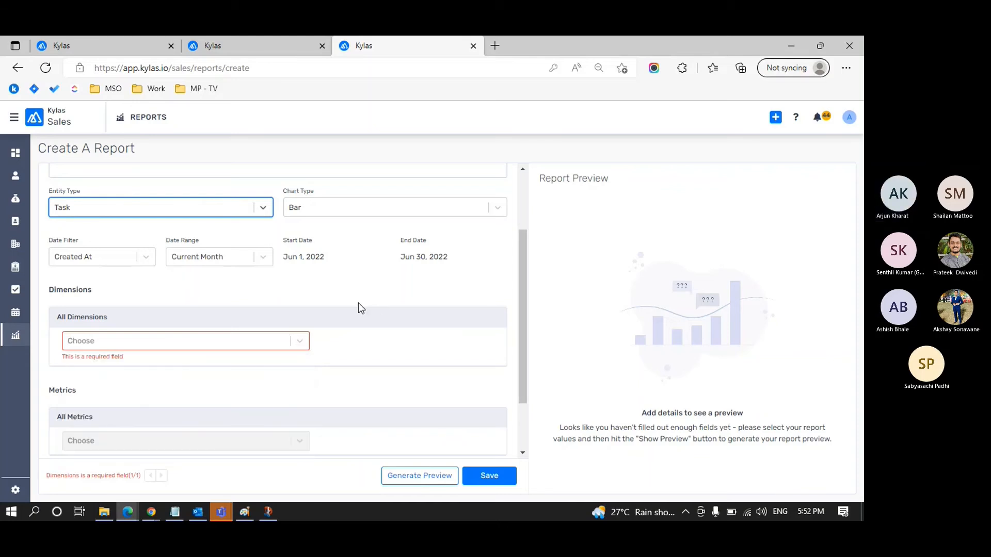
Step: Set the new report's entity type to Lead
{"action": "scroll", "coordinate": [358, 302], "scroll_direction": "up", "scroll_amount": 1}
{"action": "left_click", "coordinate": [265, 242]}
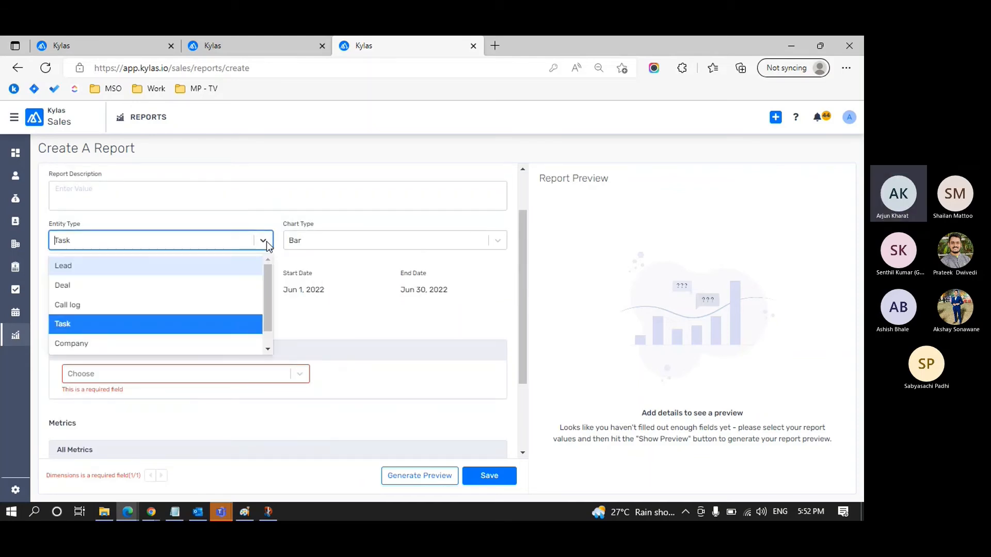
{"action": "left_click", "coordinate": [209, 265]}
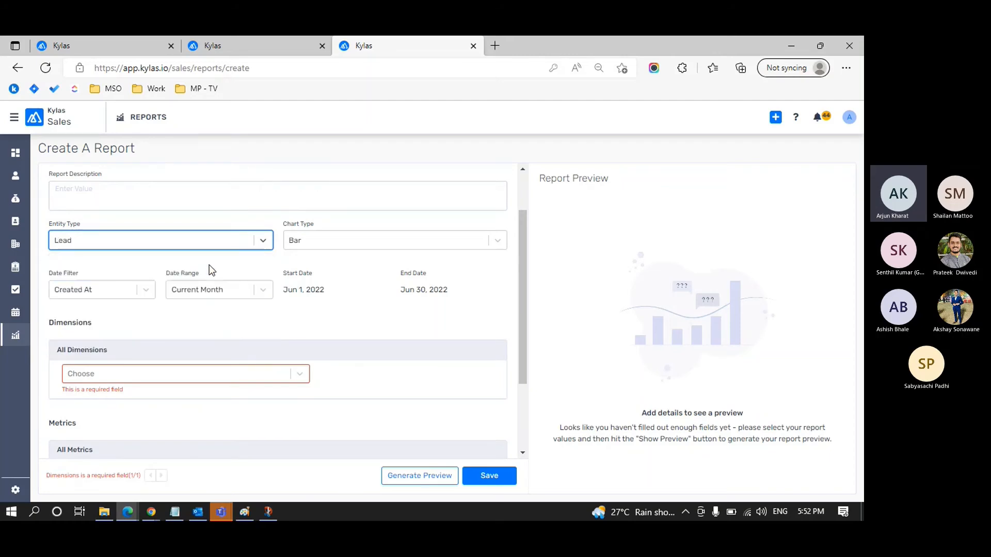
Step: In the Lead - Date Dimension report, replace the Converted At dimension with Task Due On, grouped weekly
{"action": "left_click", "coordinate": [128, 39]}
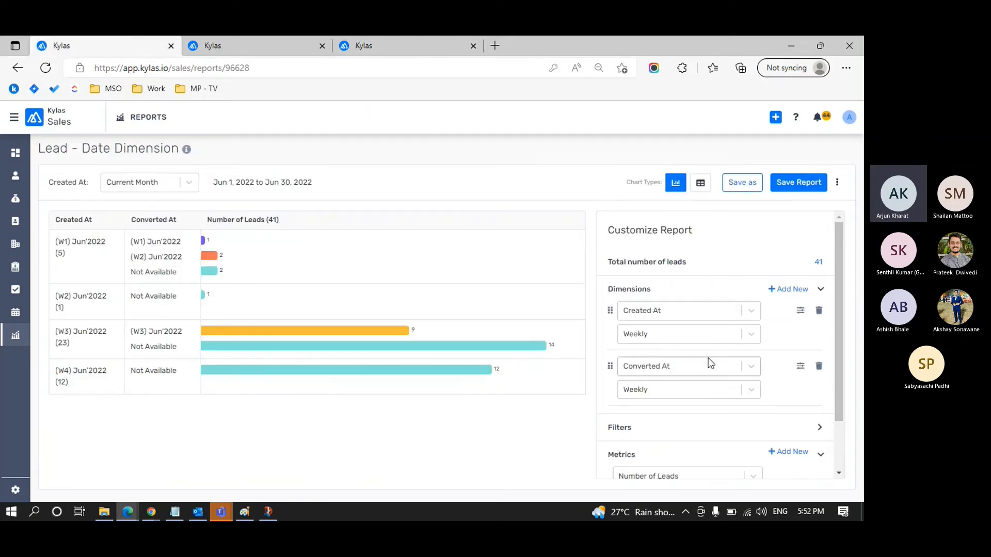
{"action": "scroll", "coordinate": [708, 358], "scroll_direction": "down", "scroll_amount": 2}
{"action": "scroll", "coordinate": [708, 357], "scroll_direction": "up", "scroll_amount": 2}
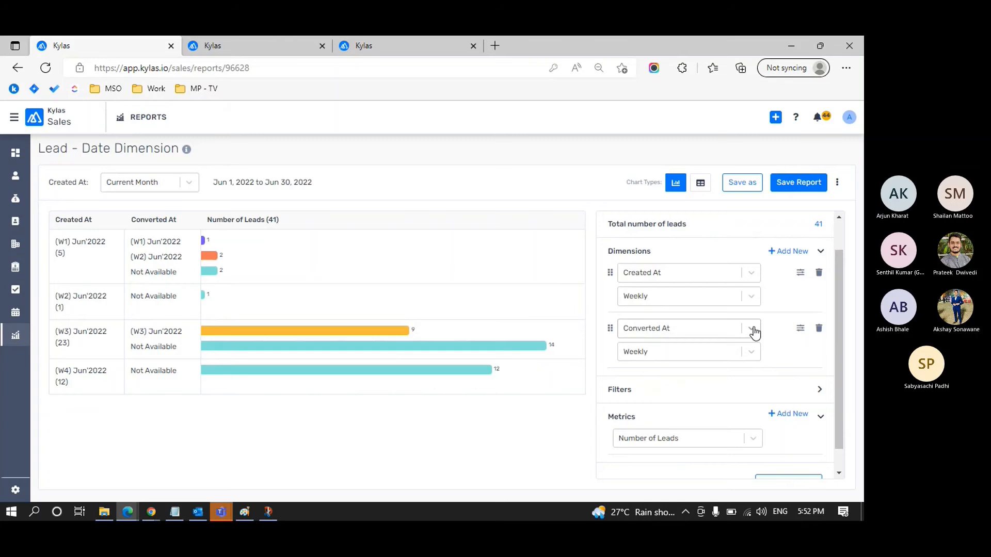
{"action": "left_click", "coordinate": [753, 333]}
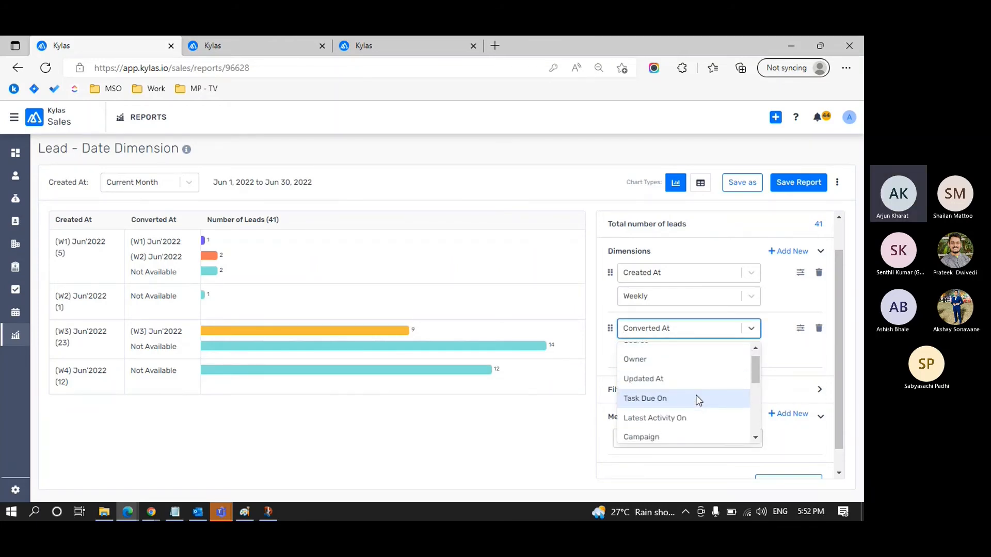
{"action": "left_click", "coordinate": [696, 397]}
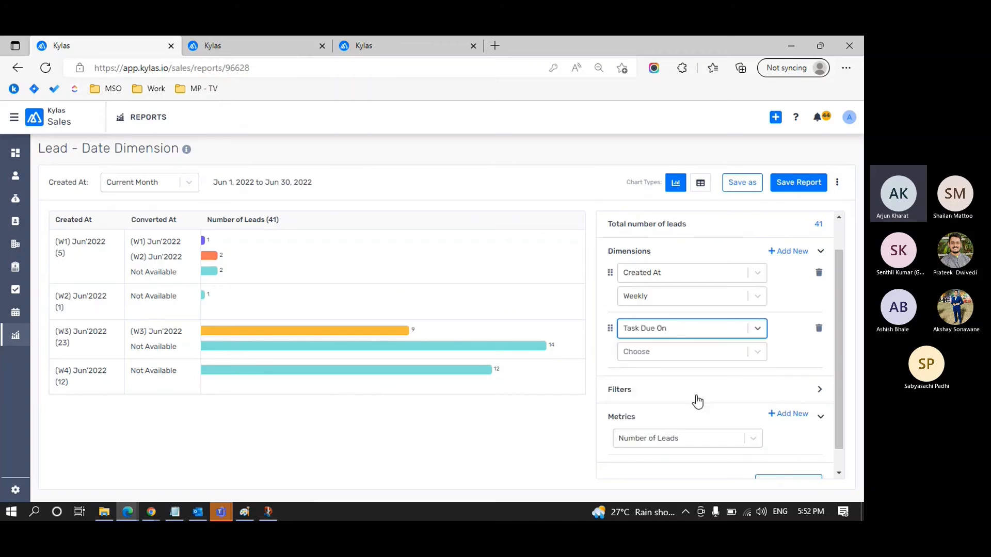
{"action": "left_click", "coordinate": [756, 355]}
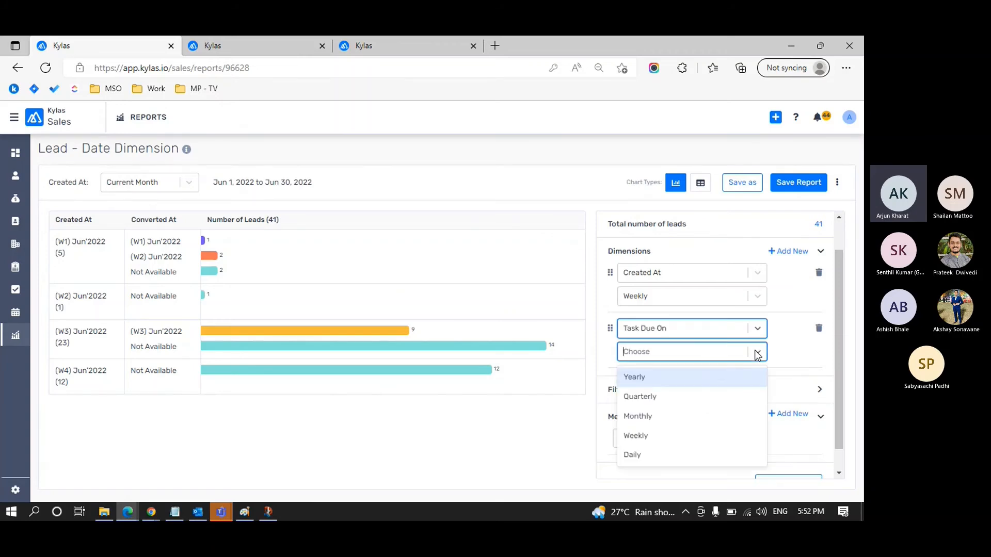
{"action": "left_click", "coordinate": [672, 437]}
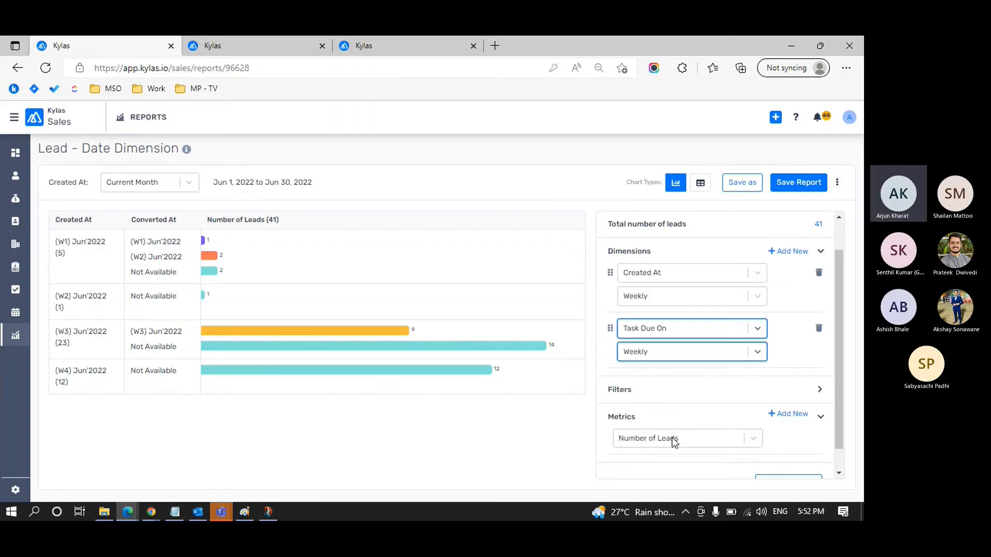
Step: Group both the Created At and Task Due On dimensions daily, apply the changes and review the updated chart
{"action": "left_click", "coordinate": [756, 297]}
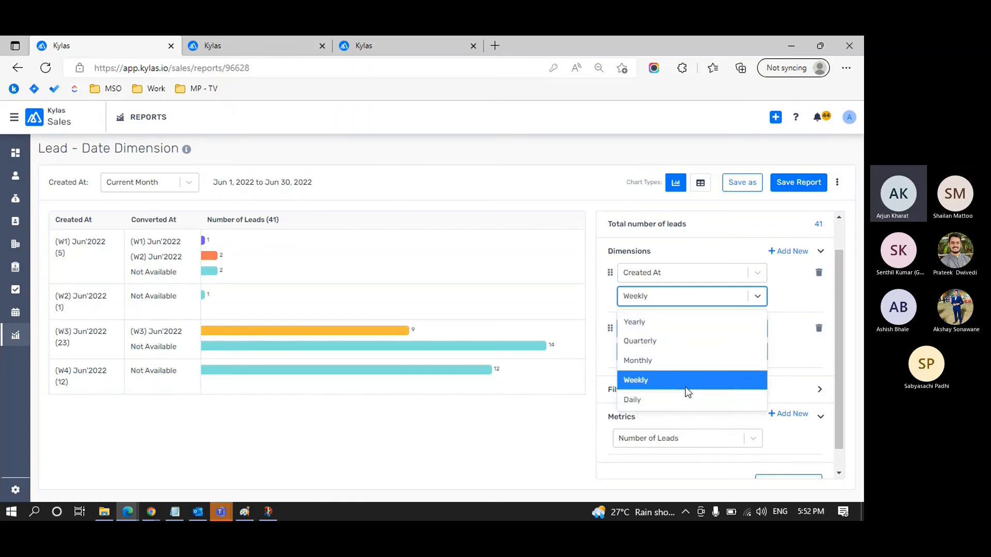
{"action": "left_click", "coordinate": [666, 399]}
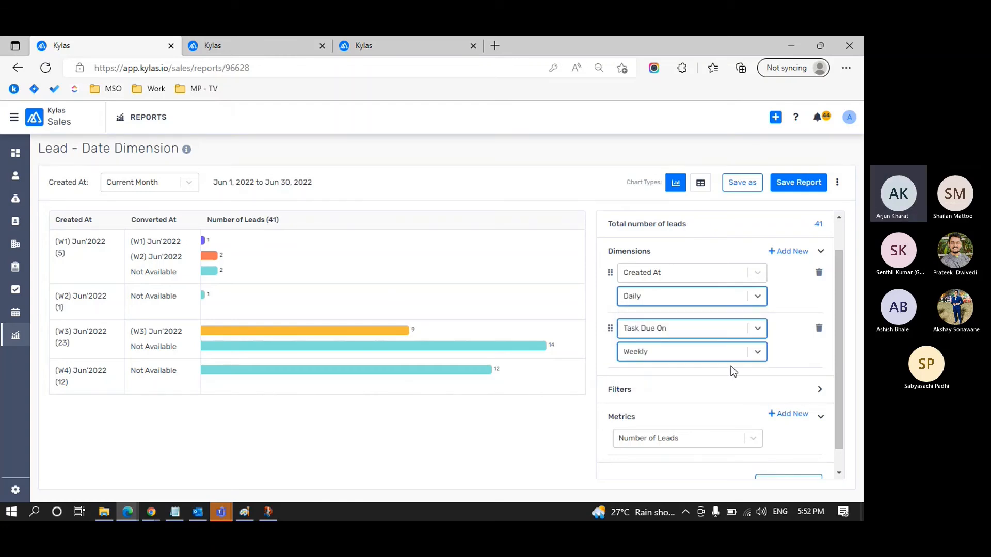
{"action": "left_click", "coordinate": [758, 350]}
{"action": "left_click", "coordinate": [655, 455]}
{"action": "scroll", "coordinate": [723, 384], "scroll_direction": "down", "scroll_amount": 1}
{"action": "left_click", "coordinate": [776, 462]}
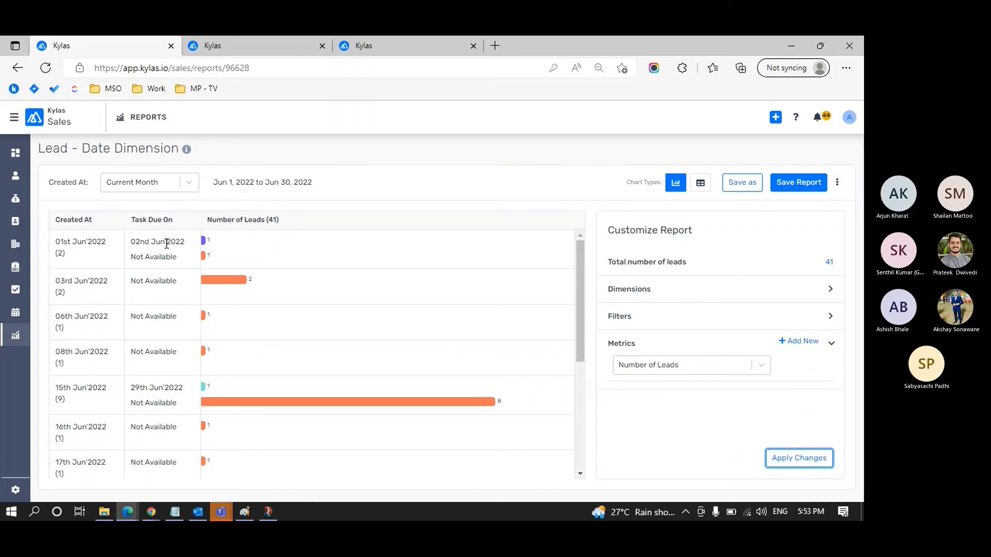
{"action": "scroll", "coordinate": [166, 243], "scroll_direction": "down", "scroll_amount": 1}
{"action": "scroll", "coordinate": [166, 243], "scroll_direction": "up", "scroll_amount": 1}
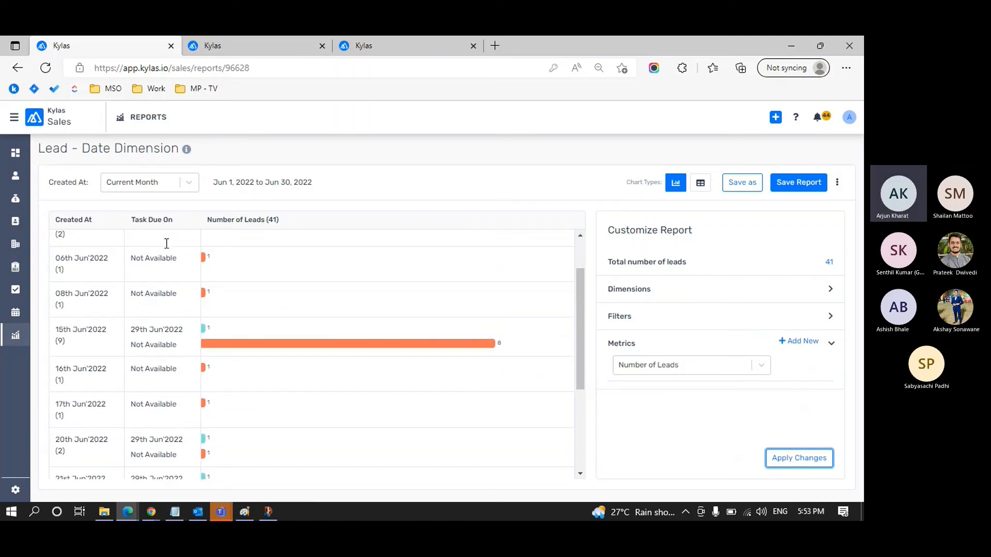
Step: Return to the unsaved new report, set its entity type to Meeting and examine the dimensions it offers
{"action": "left_click", "coordinate": [254, 45]}
{"action": "left_click", "coordinate": [373, 45]}
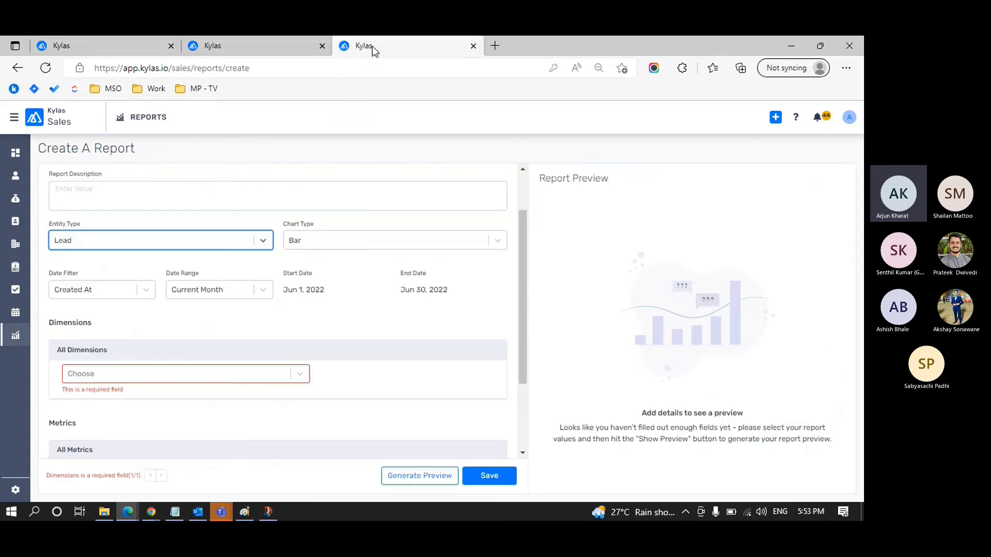
{"action": "left_click", "coordinate": [262, 241]}
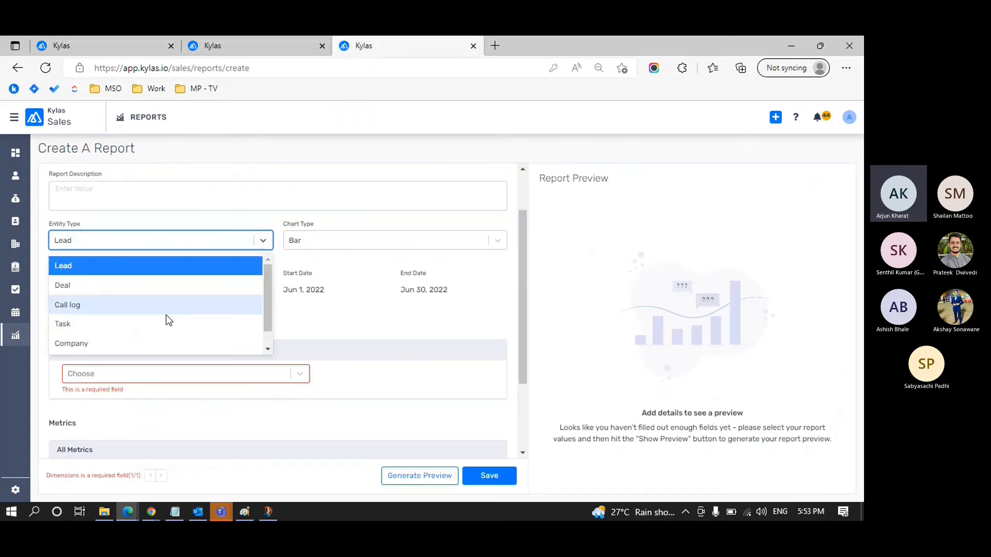
{"action": "scroll", "coordinate": [149, 332], "scroll_direction": "down", "scroll_amount": 1}
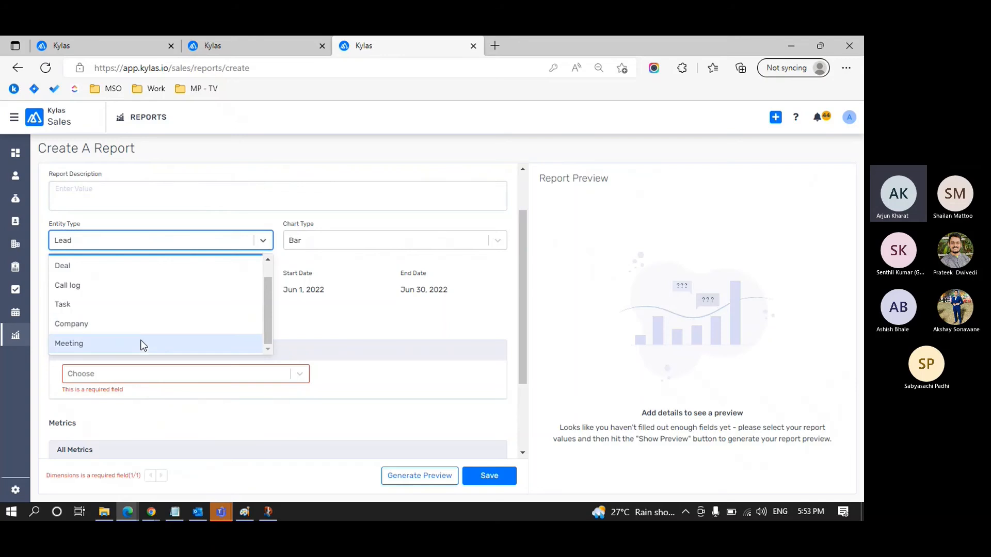
{"action": "left_click", "coordinate": [139, 343]}
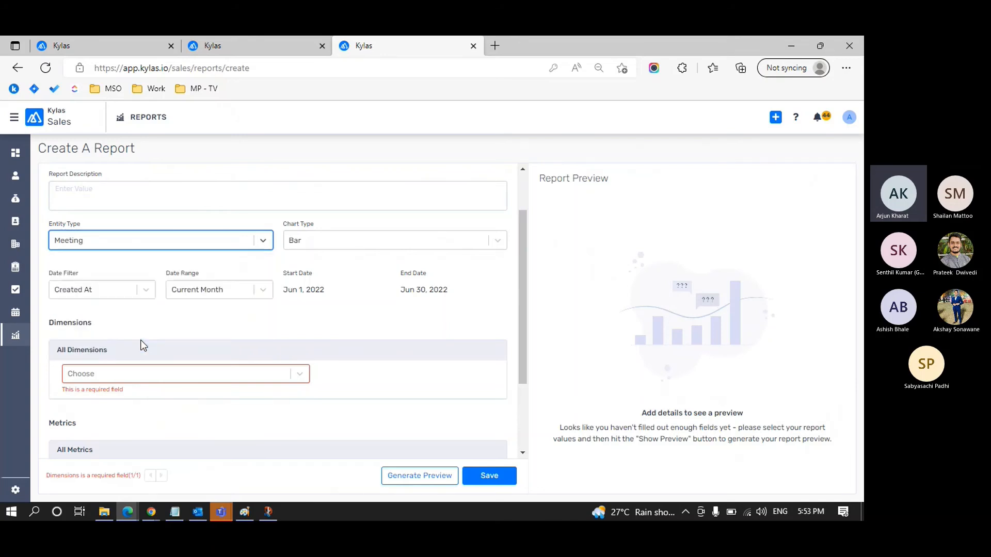
{"action": "left_click", "coordinate": [300, 379]}
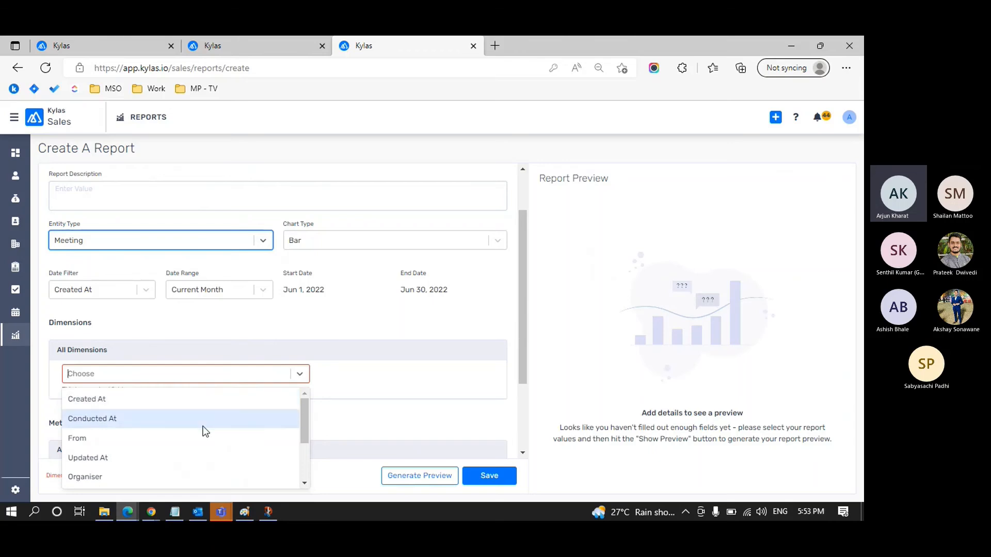
{"action": "scroll", "coordinate": [205, 432], "scroll_direction": "down", "scroll_amount": 2}
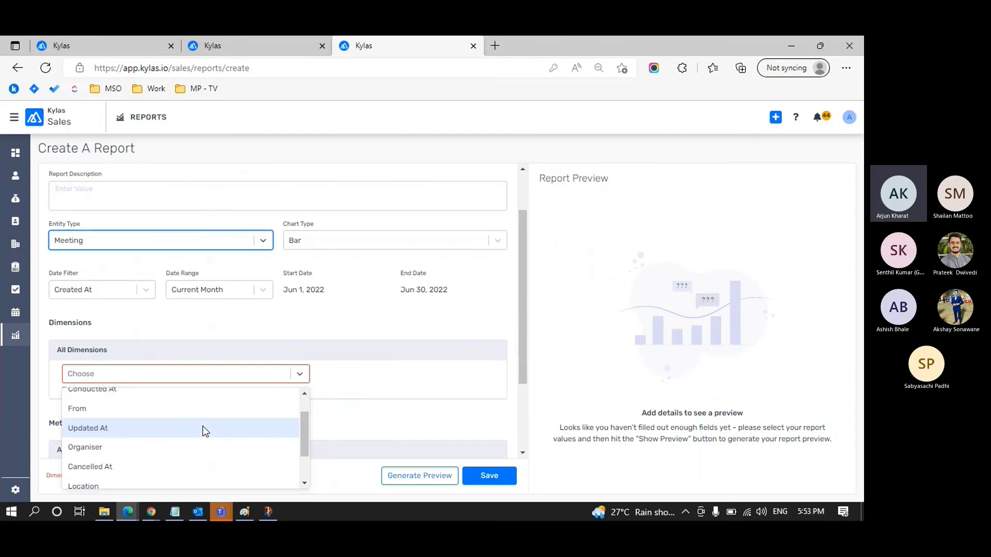
{"action": "scroll", "coordinate": [205, 431], "scroll_direction": "down", "scroll_amount": 1}
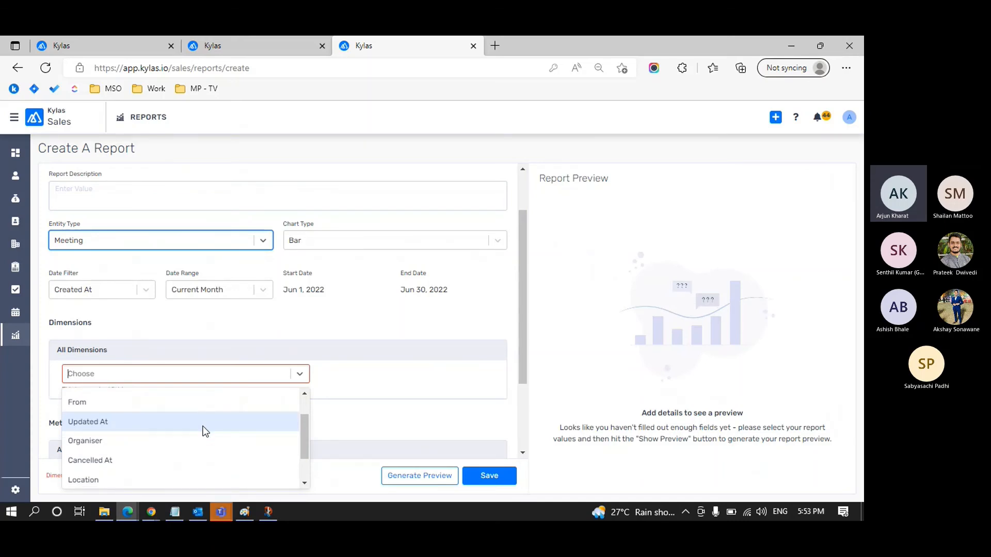
{"action": "scroll", "coordinate": [205, 432], "scroll_direction": "down", "scroll_amount": 2}
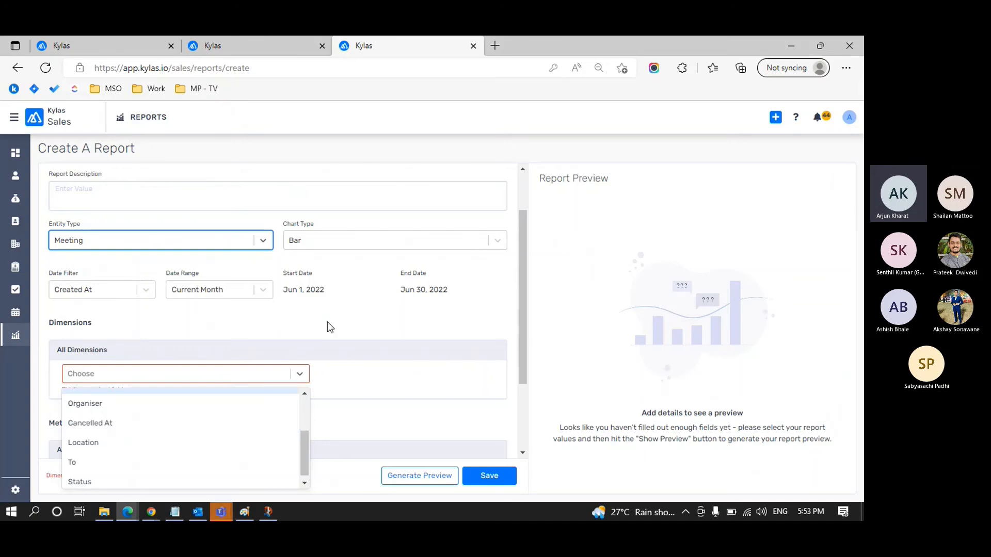
{"action": "left_click", "coordinate": [344, 320]}
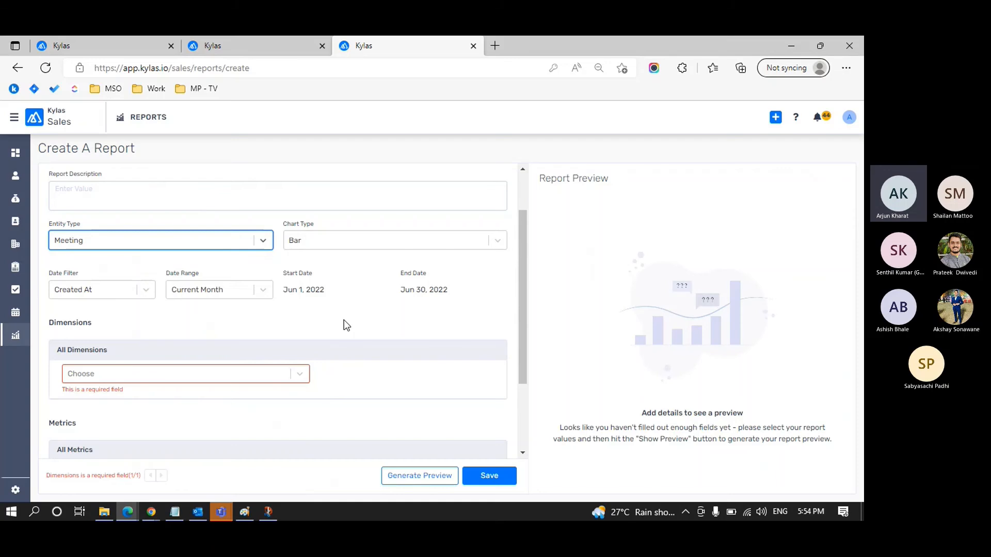
Step: Go to the reports list and bring up its column choices and report filters
{"action": "left_click", "coordinate": [18, 338]}
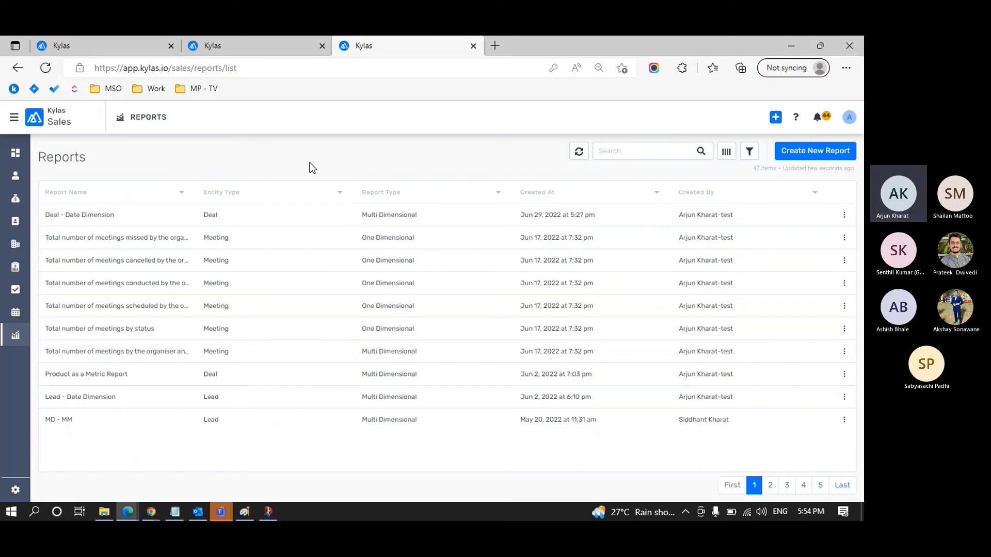
{"action": "left_click", "coordinate": [642, 152]}
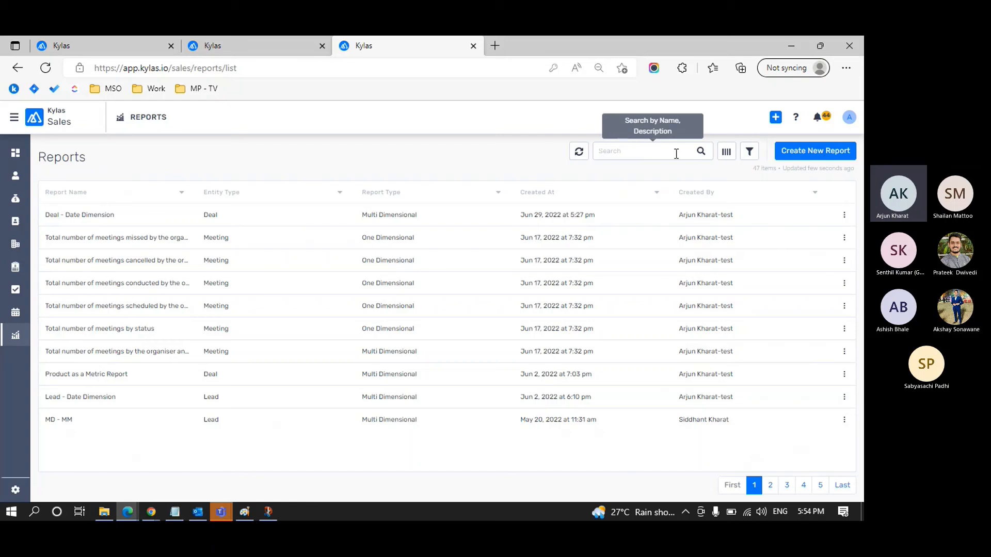
{"action": "left_click", "coordinate": [726, 154]}
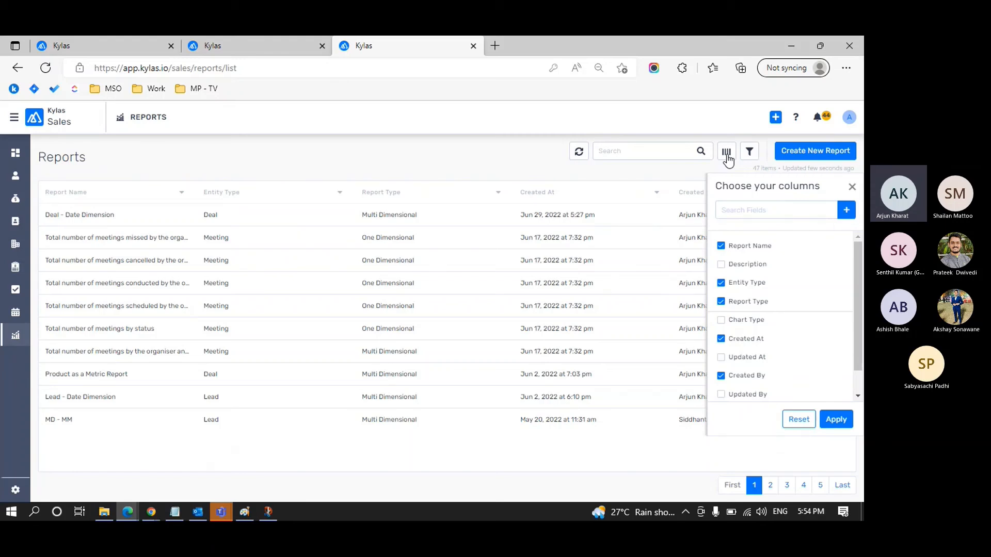
{"action": "left_click", "coordinate": [752, 155]}
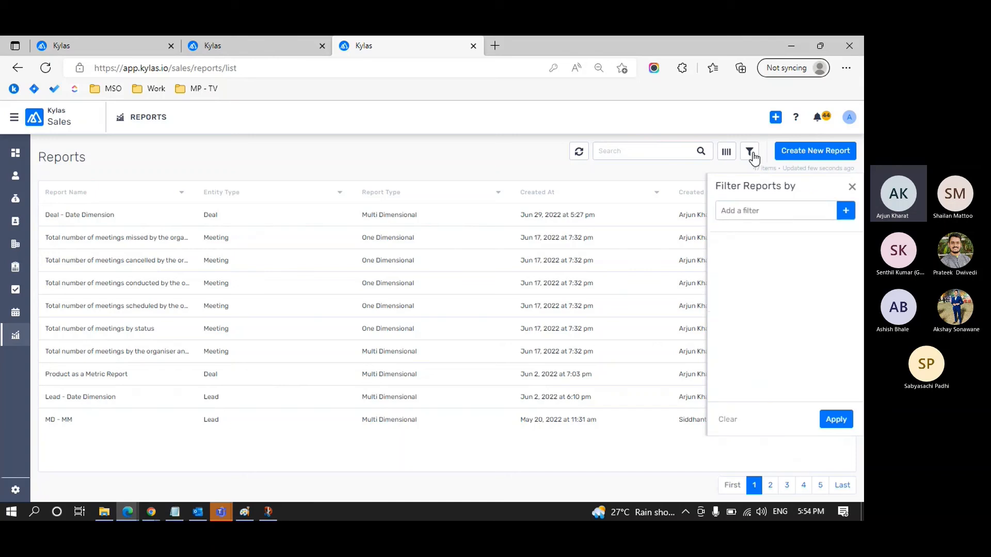
Step: Add an Entity Type filter to the reports list, examine its values and operators, and remove the filter again
{"action": "left_click", "coordinate": [759, 219]}
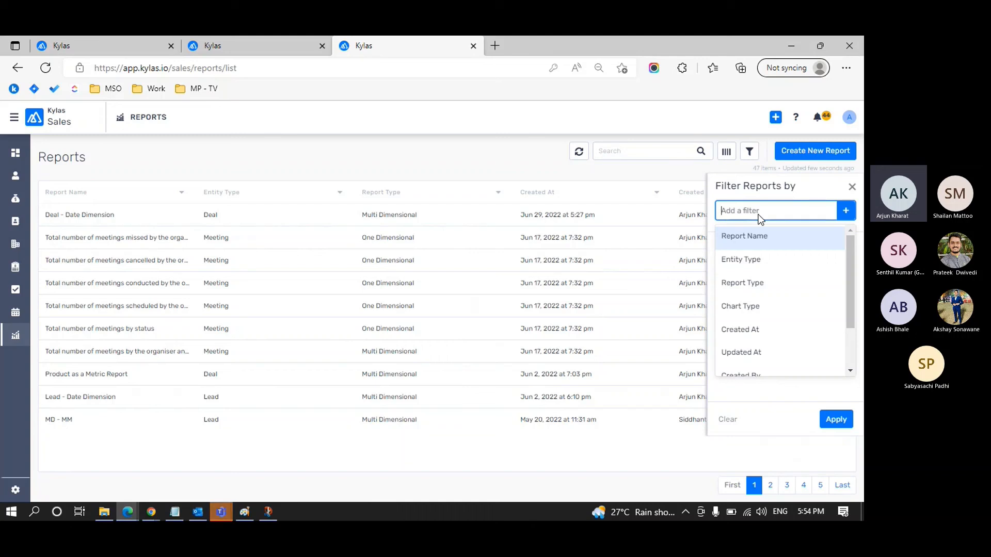
{"action": "left_click", "coordinate": [783, 264]}
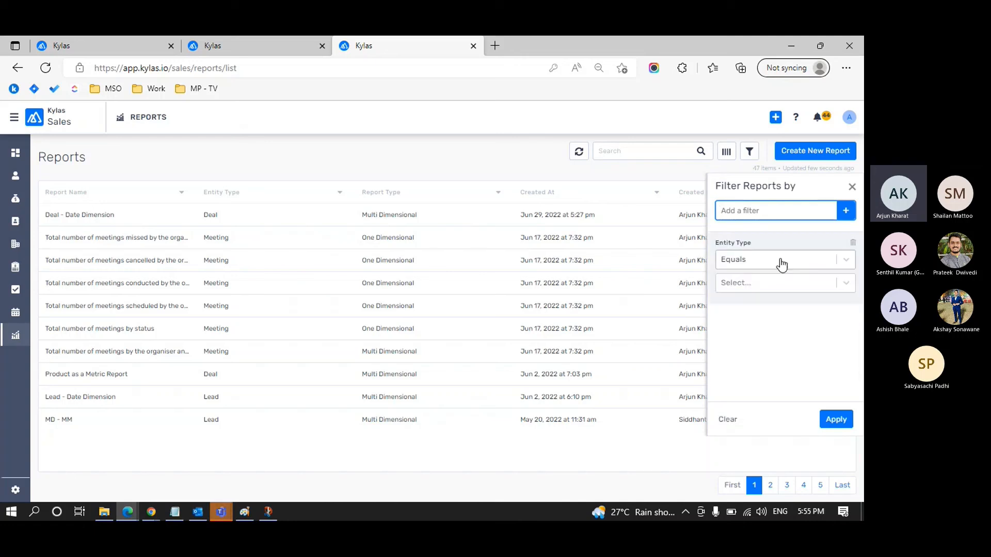
{"action": "left_click", "coordinate": [847, 288]}
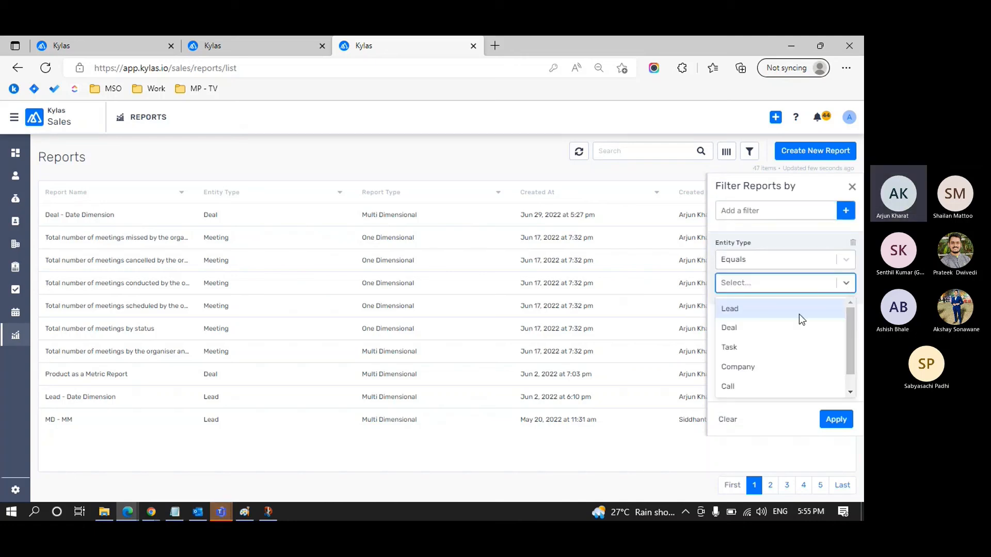
{"action": "scroll", "coordinate": [782, 340], "scroll_direction": "down", "scroll_amount": 1}
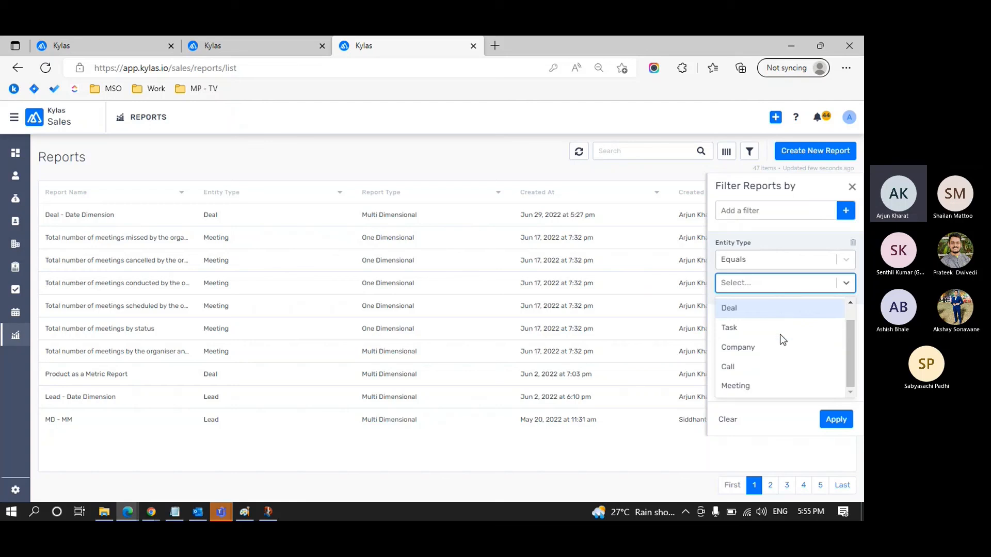
{"action": "left_click", "coordinate": [845, 264]}
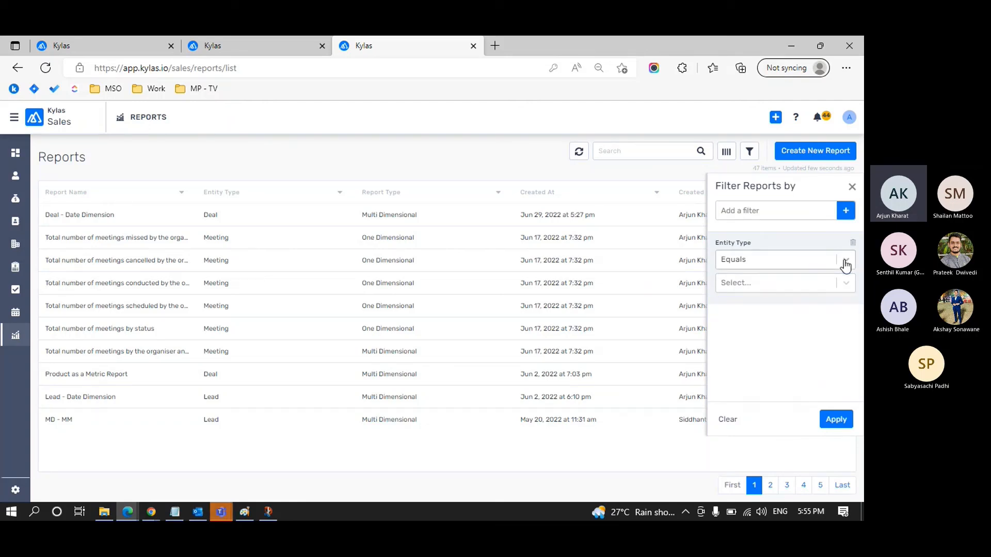
{"action": "left_click", "coordinate": [845, 265]}
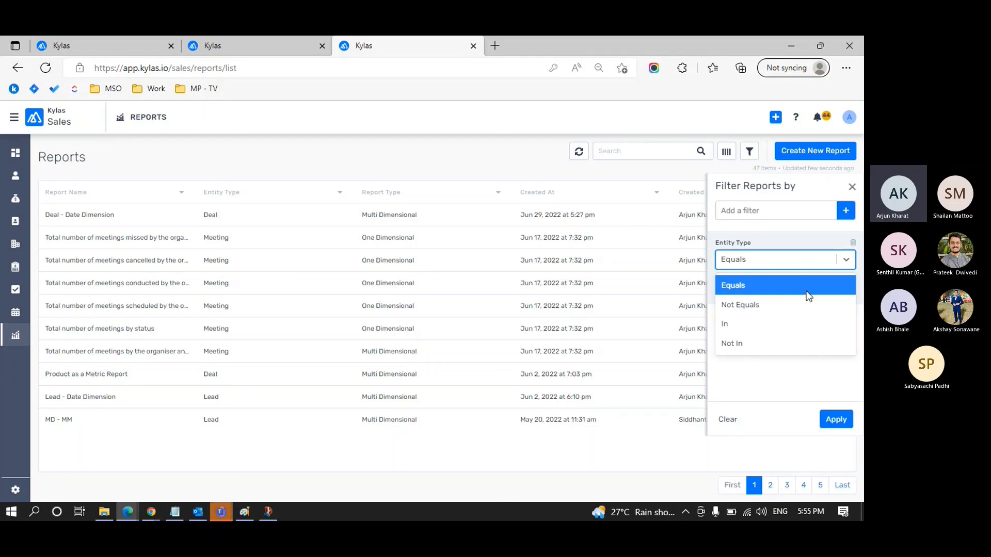
{"action": "left_click", "coordinate": [854, 241]}
{"action": "left_click", "coordinate": [854, 241]}
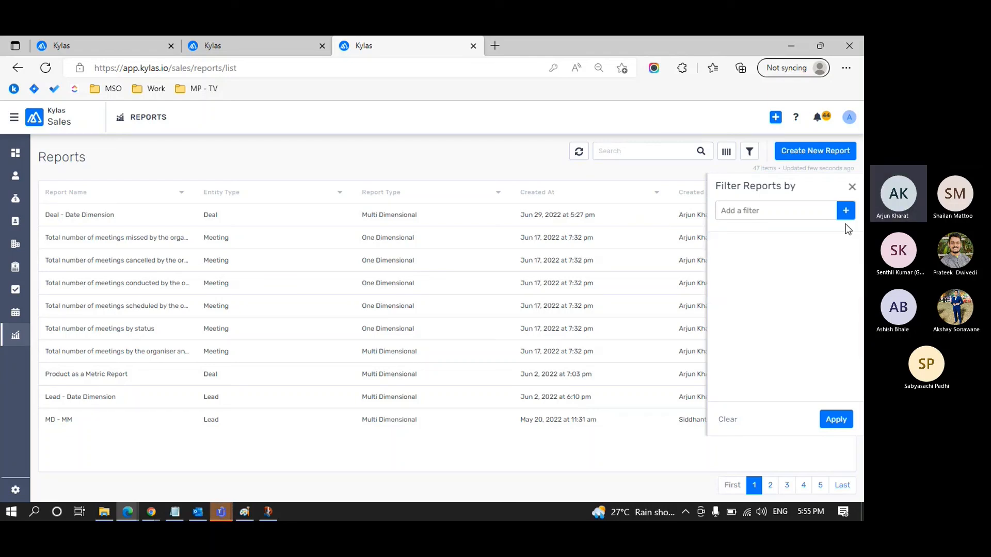
Step: Add a System Default filter to the reports list, examine its available values and close the filters without applying
{"action": "left_click", "coordinate": [845, 212]}
{"action": "scroll", "coordinate": [785, 268], "scroll_direction": "down", "scroll_amount": 1}
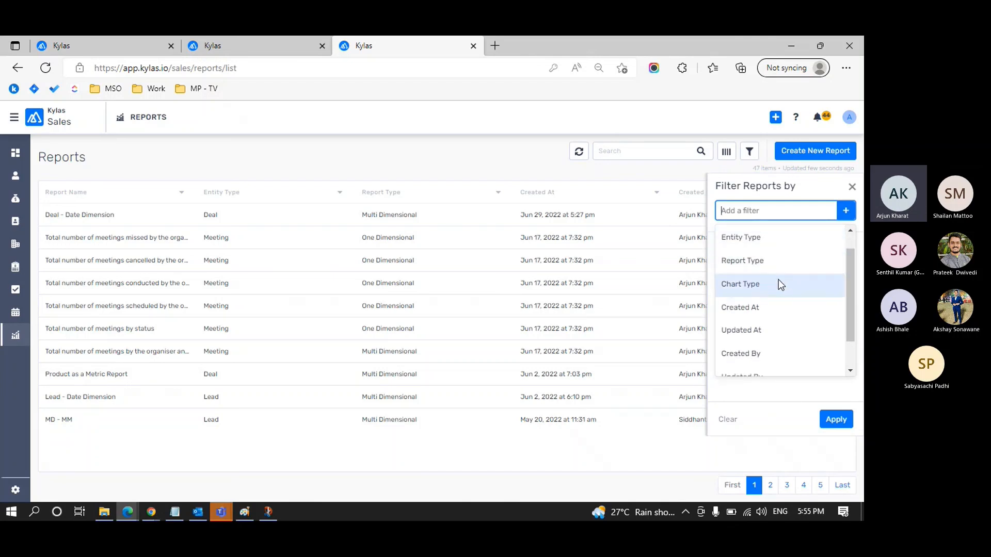
{"action": "scroll", "coordinate": [779, 282], "scroll_direction": "down", "scroll_amount": 1}
{"action": "scroll", "coordinate": [778, 280], "scroll_direction": "down", "scroll_amount": 2}
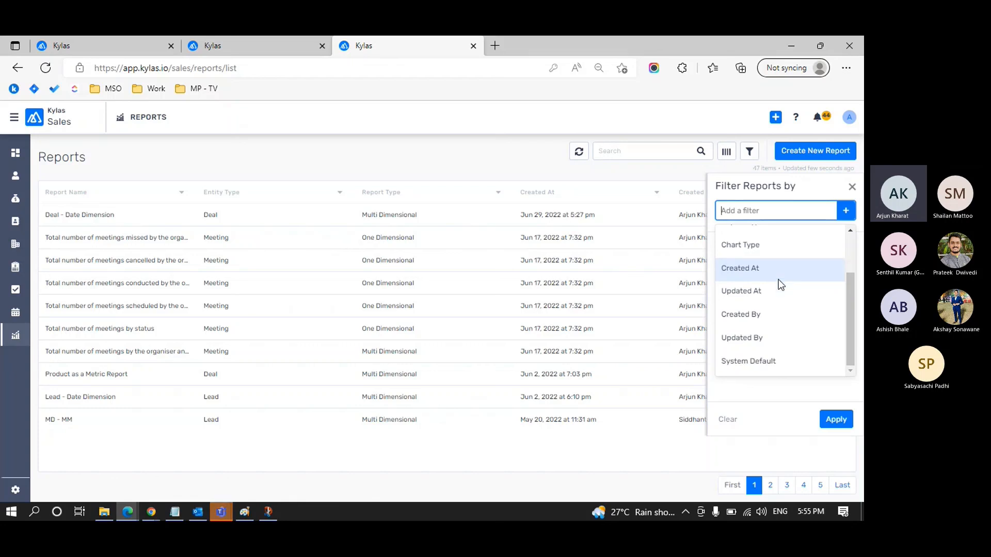
{"action": "left_click", "coordinate": [767, 363]}
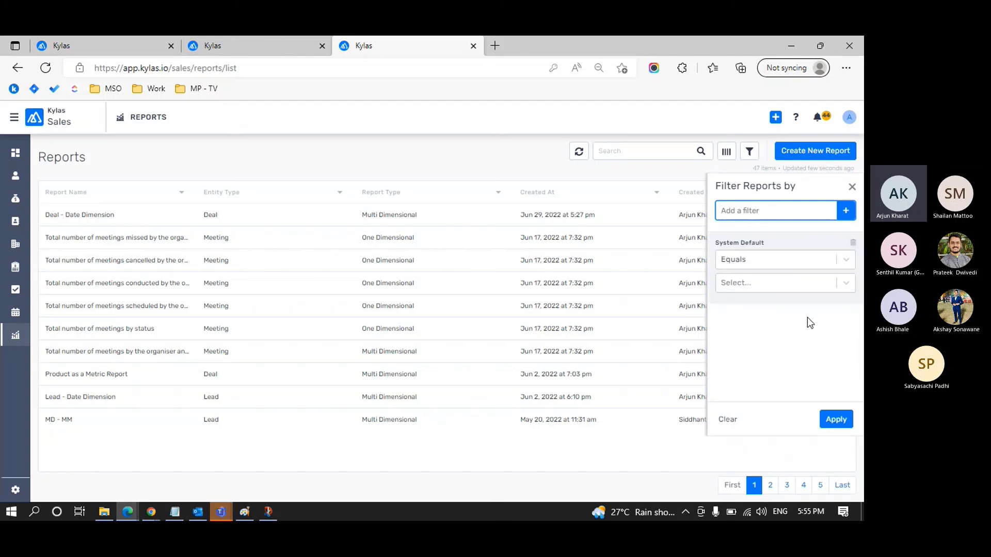
{"action": "left_click", "coordinate": [845, 289]}
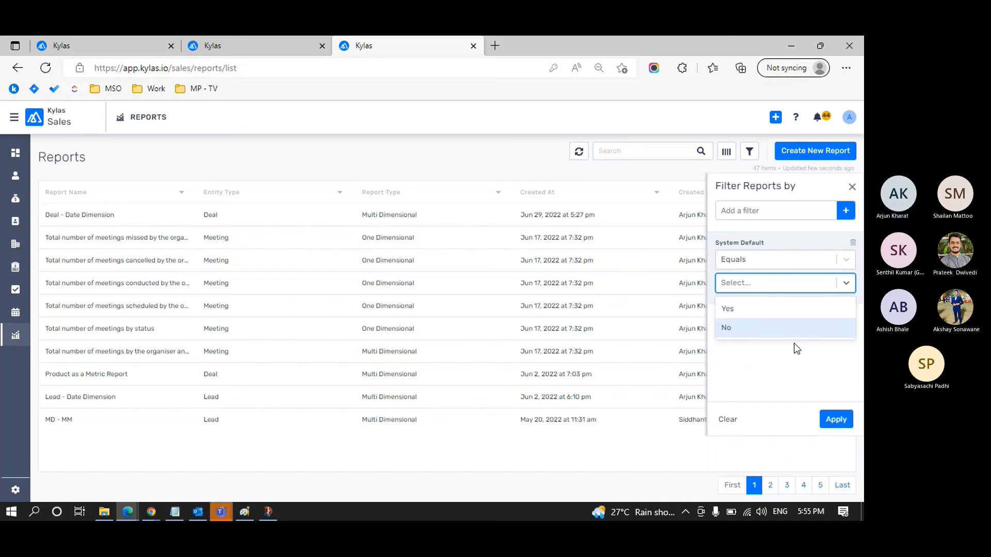
{"action": "left_click", "coordinate": [851, 187]}
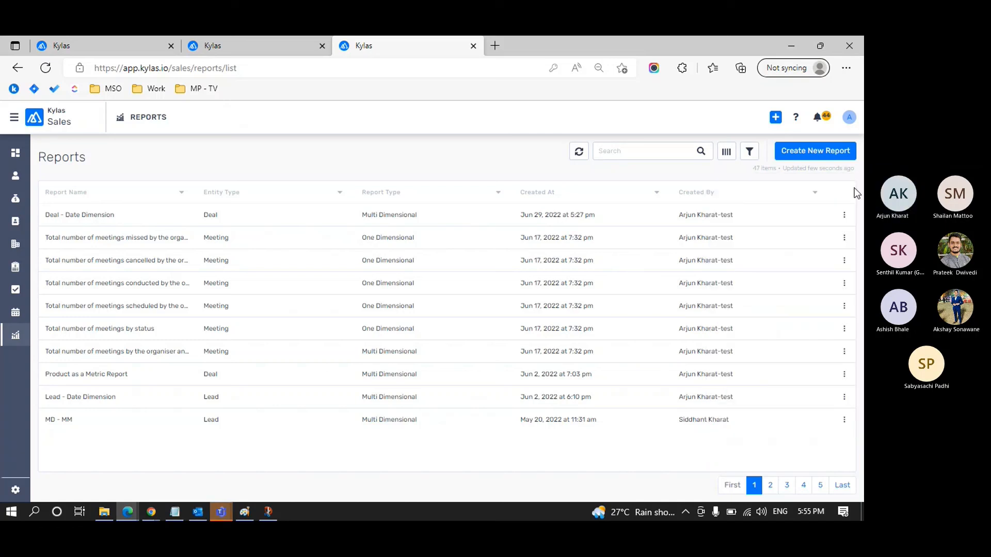
Step: Add the Chart Type and System Default columns to the reports list and apply the column selection
{"action": "left_click", "coordinate": [726, 155]}
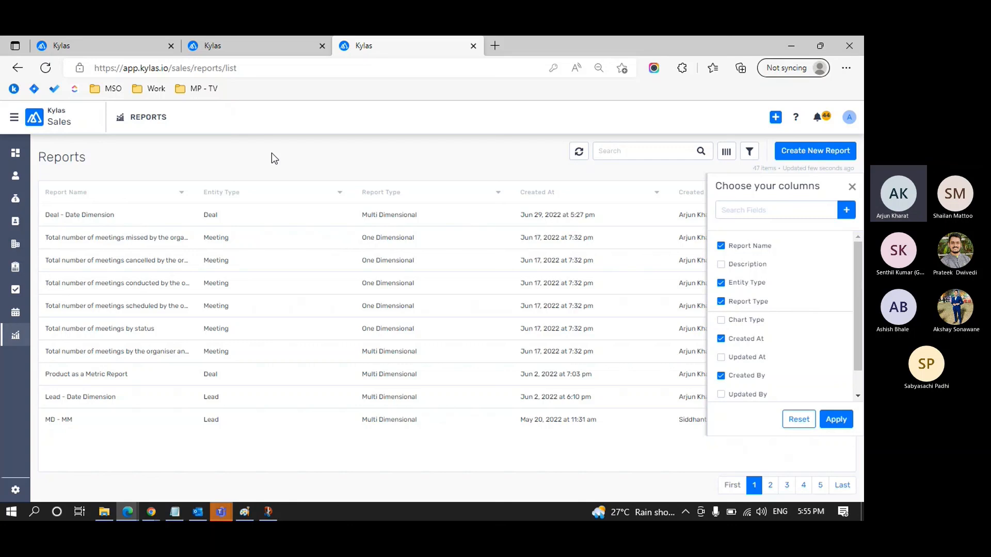
{"action": "left_click", "coordinate": [852, 187]}
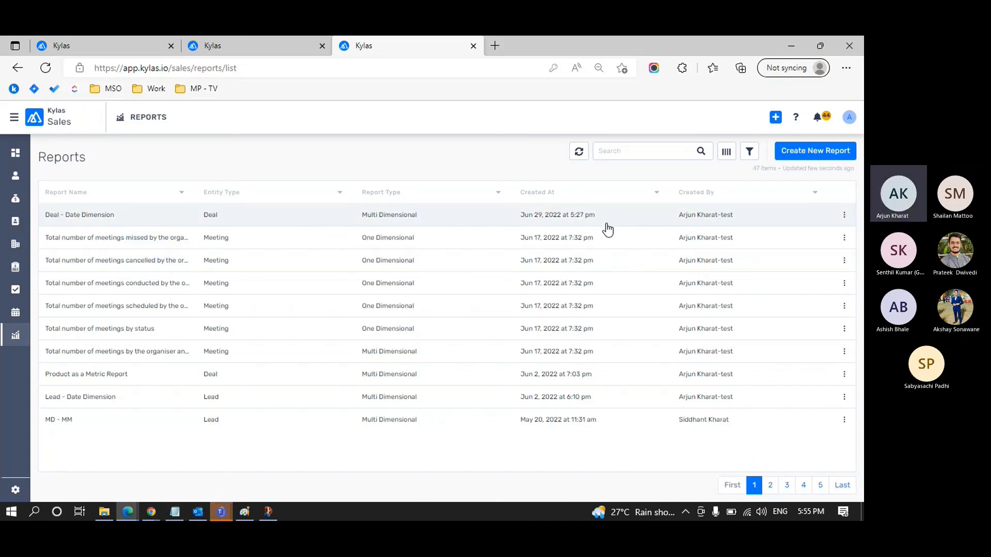
{"action": "left_click", "coordinate": [725, 153]}
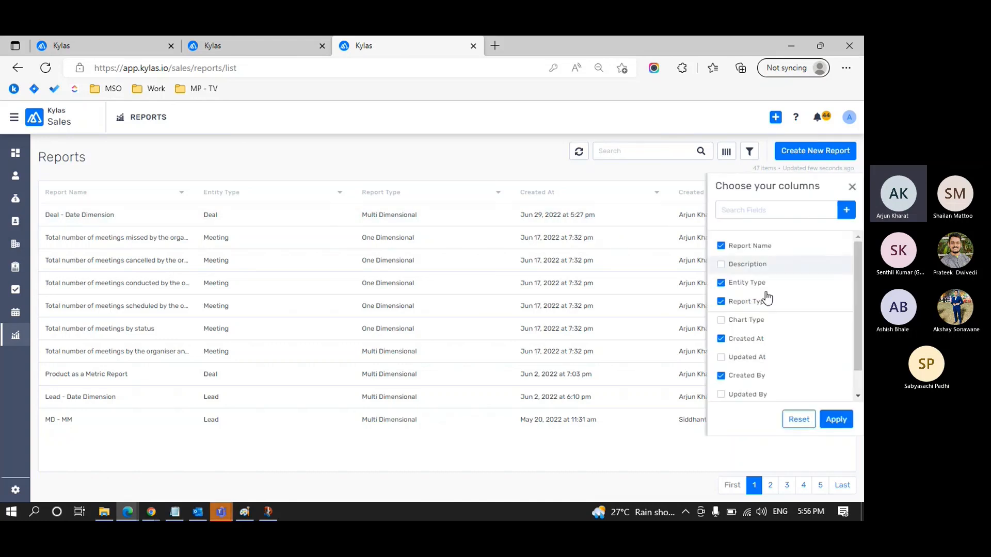
{"action": "scroll", "coordinate": [764, 303], "scroll_direction": "down", "scroll_amount": 1}
{"action": "left_click", "coordinate": [747, 312]}
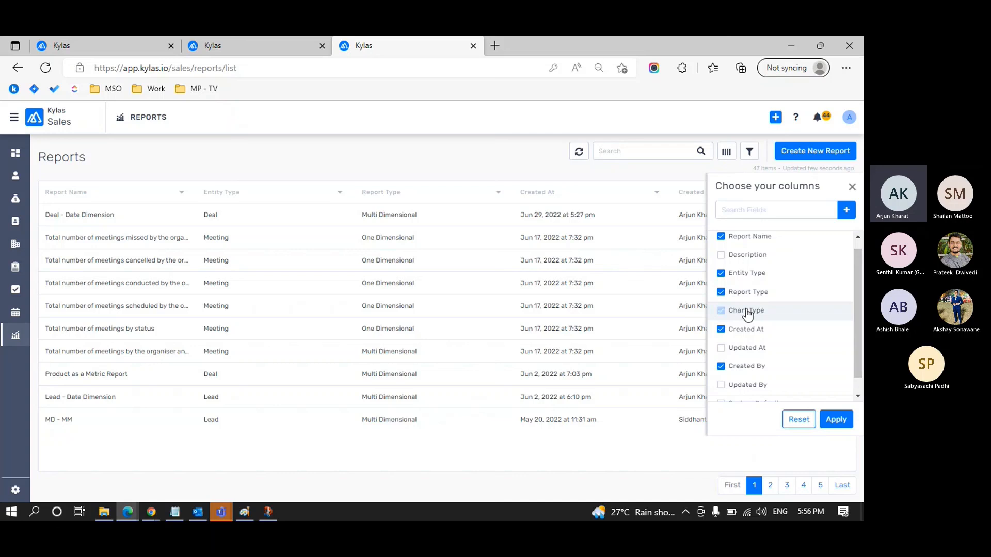
{"action": "scroll", "coordinate": [747, 338], "scroll_direction": "down", "scroll_amount": 1}
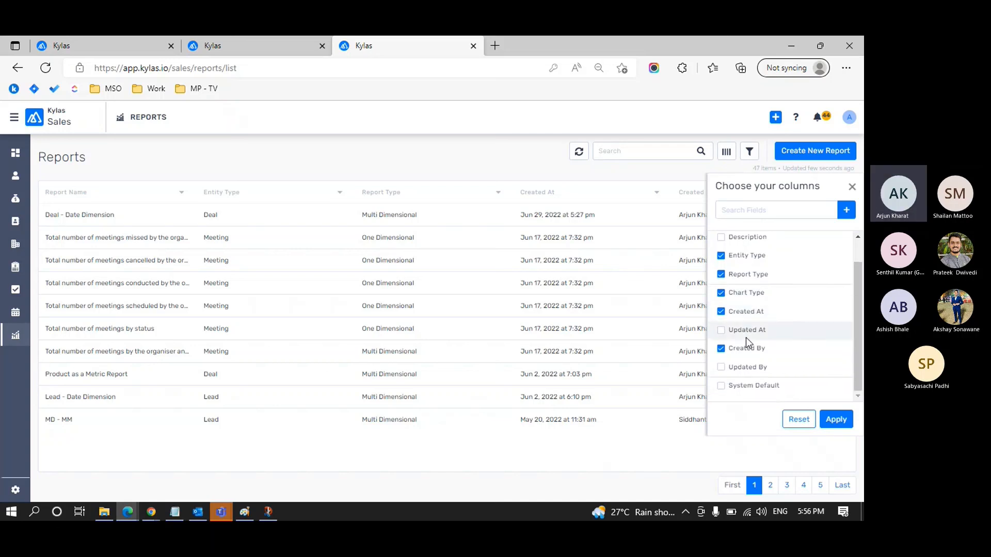
{"action": "left_click", "coordinate": [759, 387]}
{"action": "left_click", "coordinate": [836, 419]}
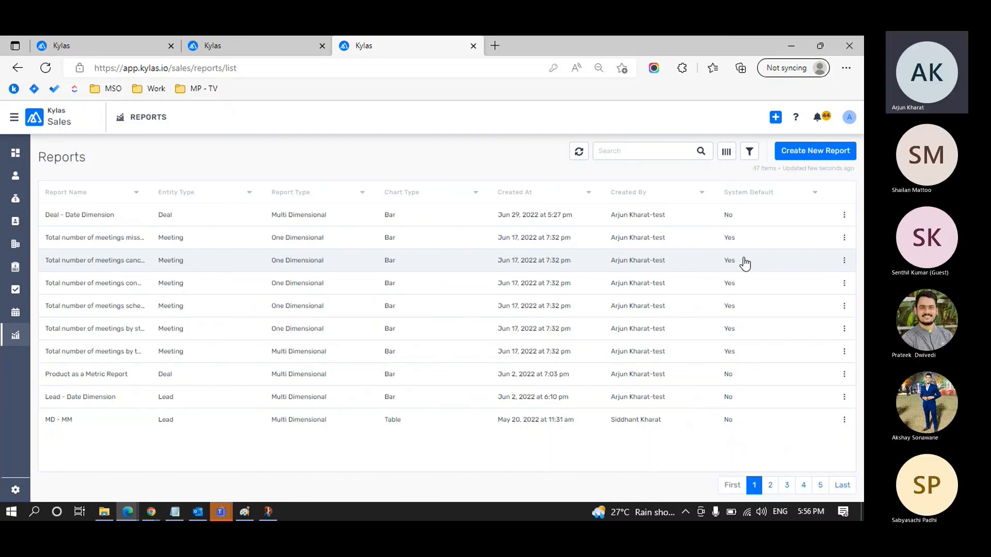
Step: Search the reports list for "Lead - Date Dimension", check the open Deal - Date Dimension report and return to the list
{"action": "left_click", "coordinate": [672, 155]}
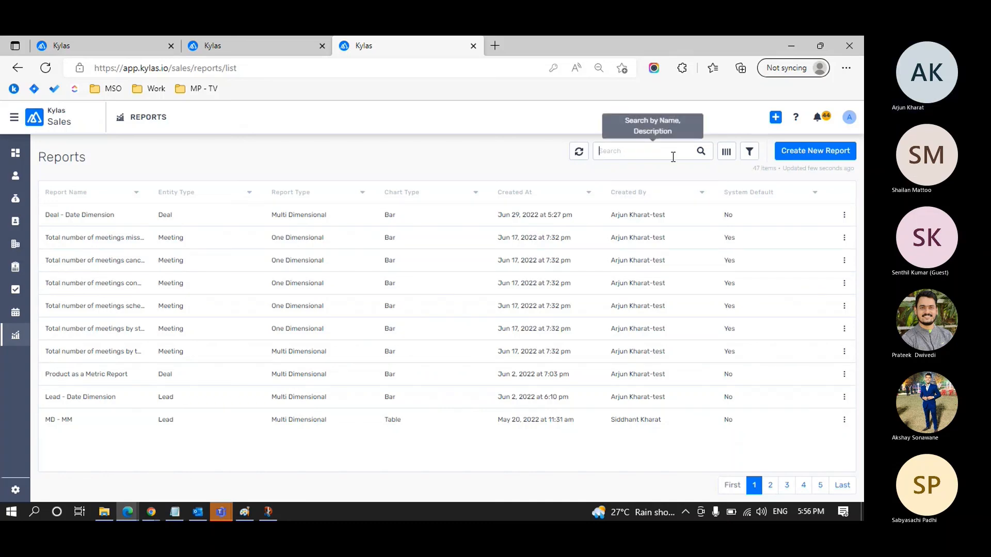
{"action": "type", "text": "4ead"}
{"action": "type", "text": " -"}
{"action": "type", "text": "Date"}
{"action": "type", "text": " Dimen"}
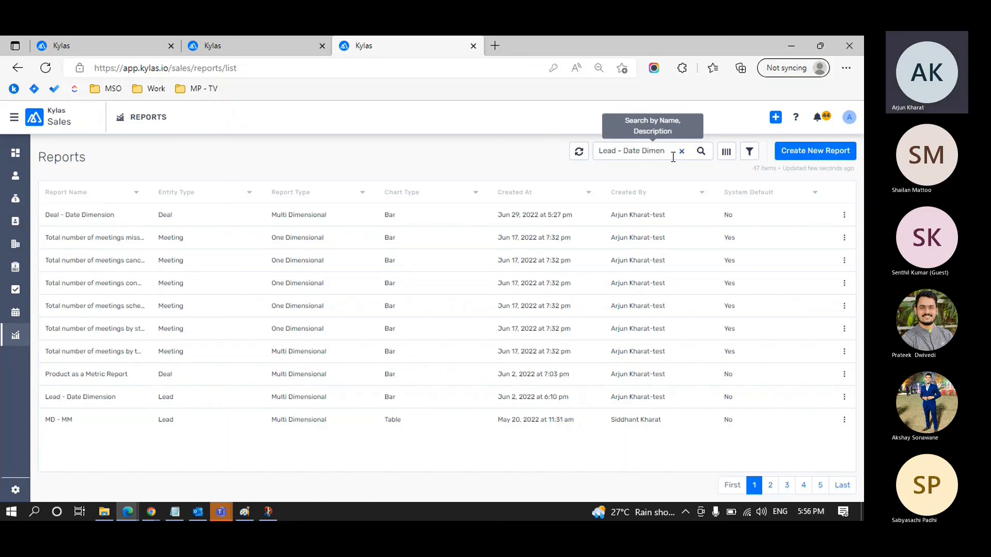
{"action": "type", "text": "sion"}
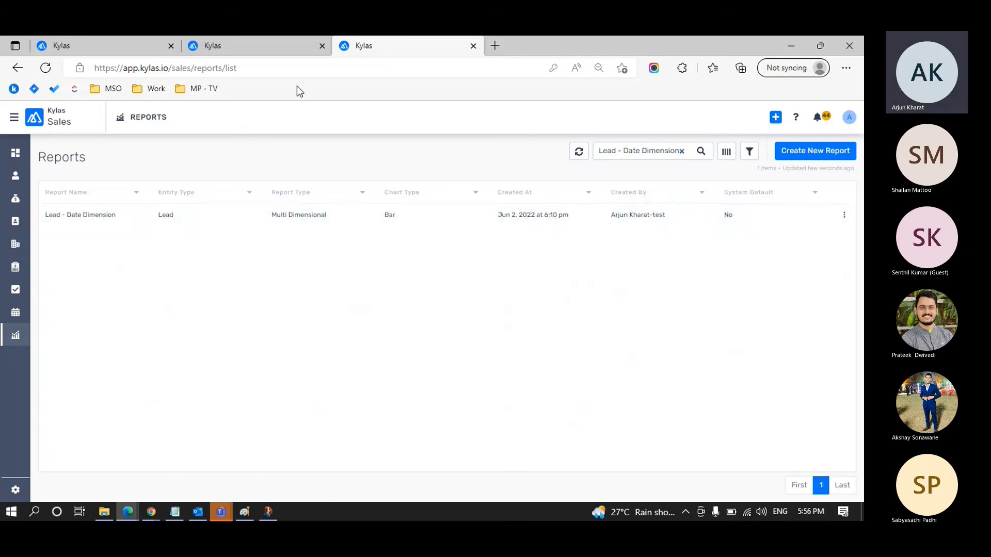
{"action": "left_click", "coordinate": [270, 53]}
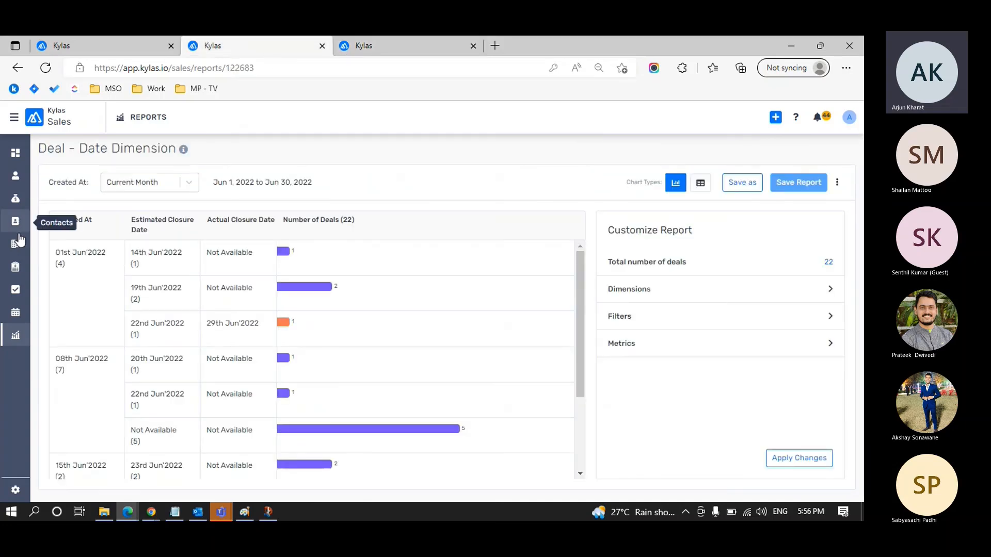
{"action": "left_click", "coordinate": [390, 50]}
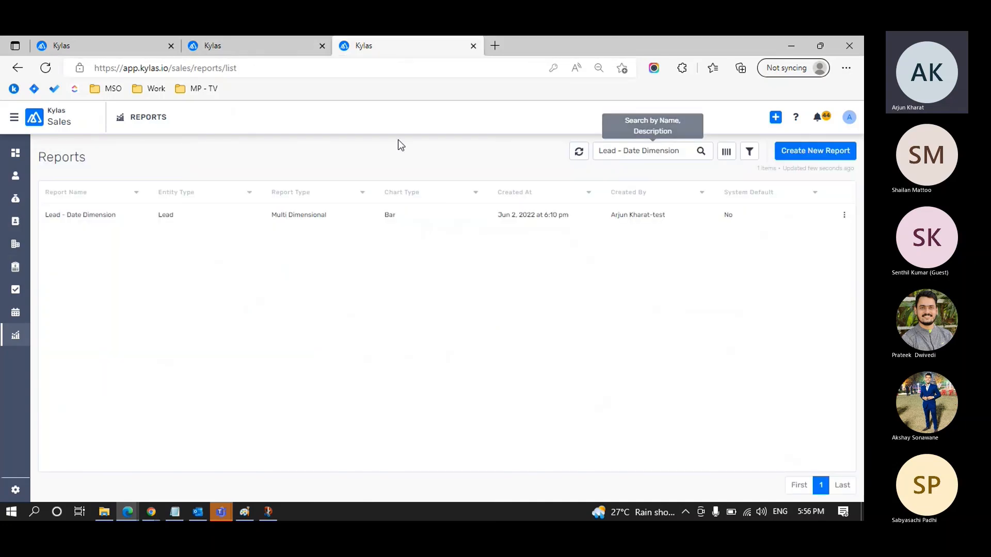